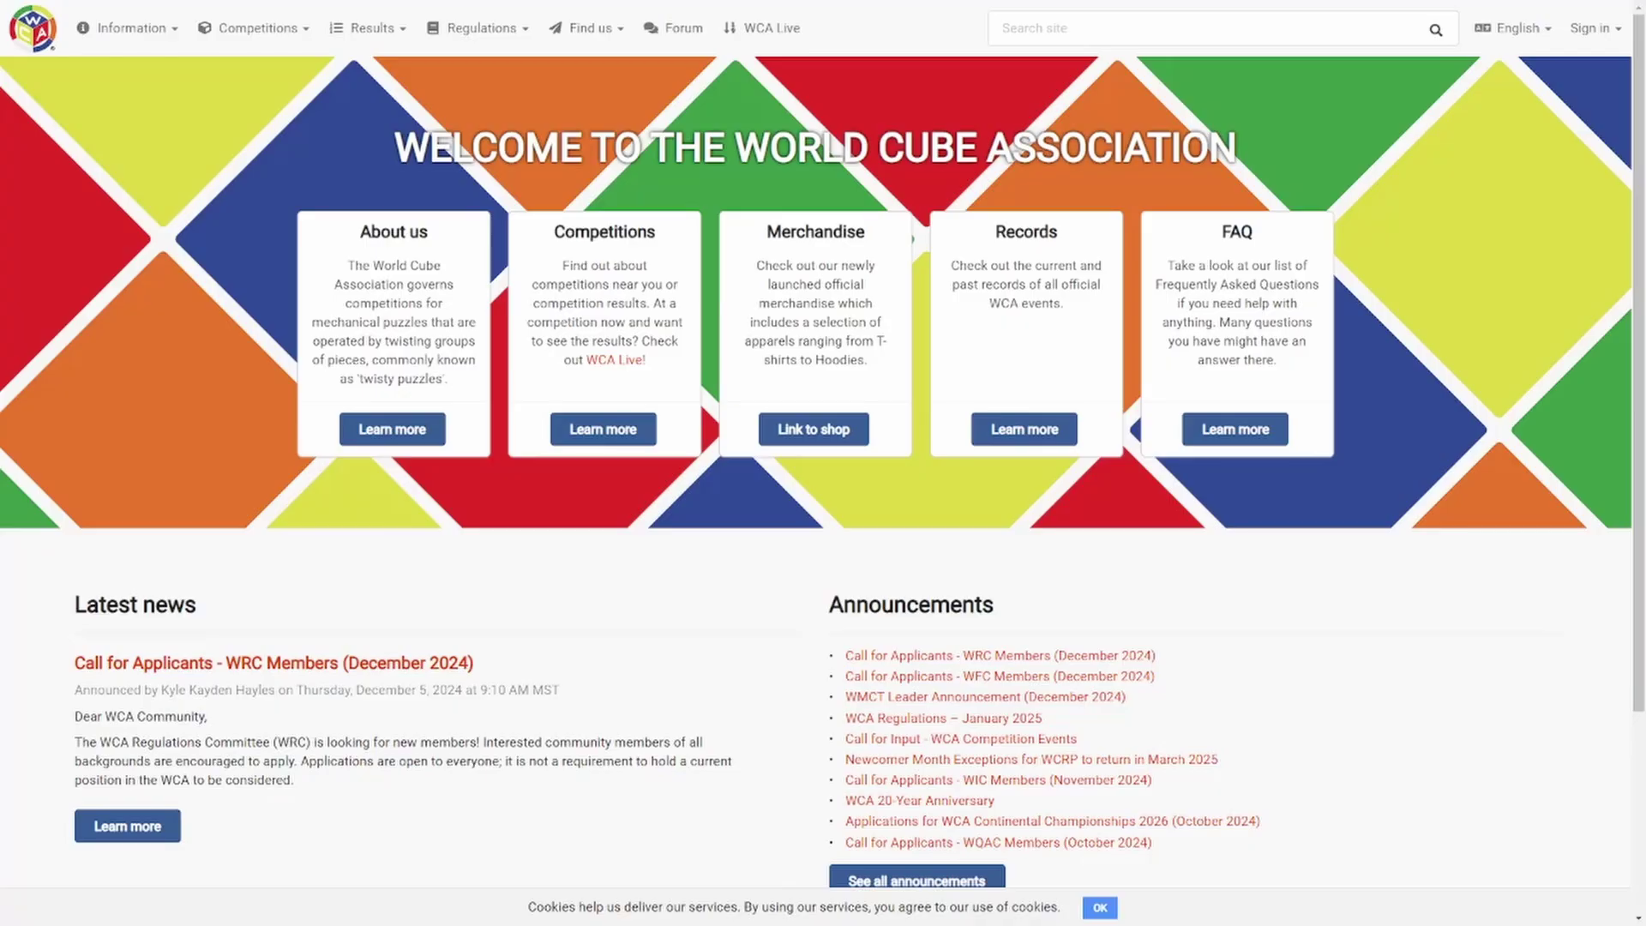
Start signing up for a new account and state that the person has never competed in a WCA competition
{"action": "left_click", "coordinate": [1594, 28]}
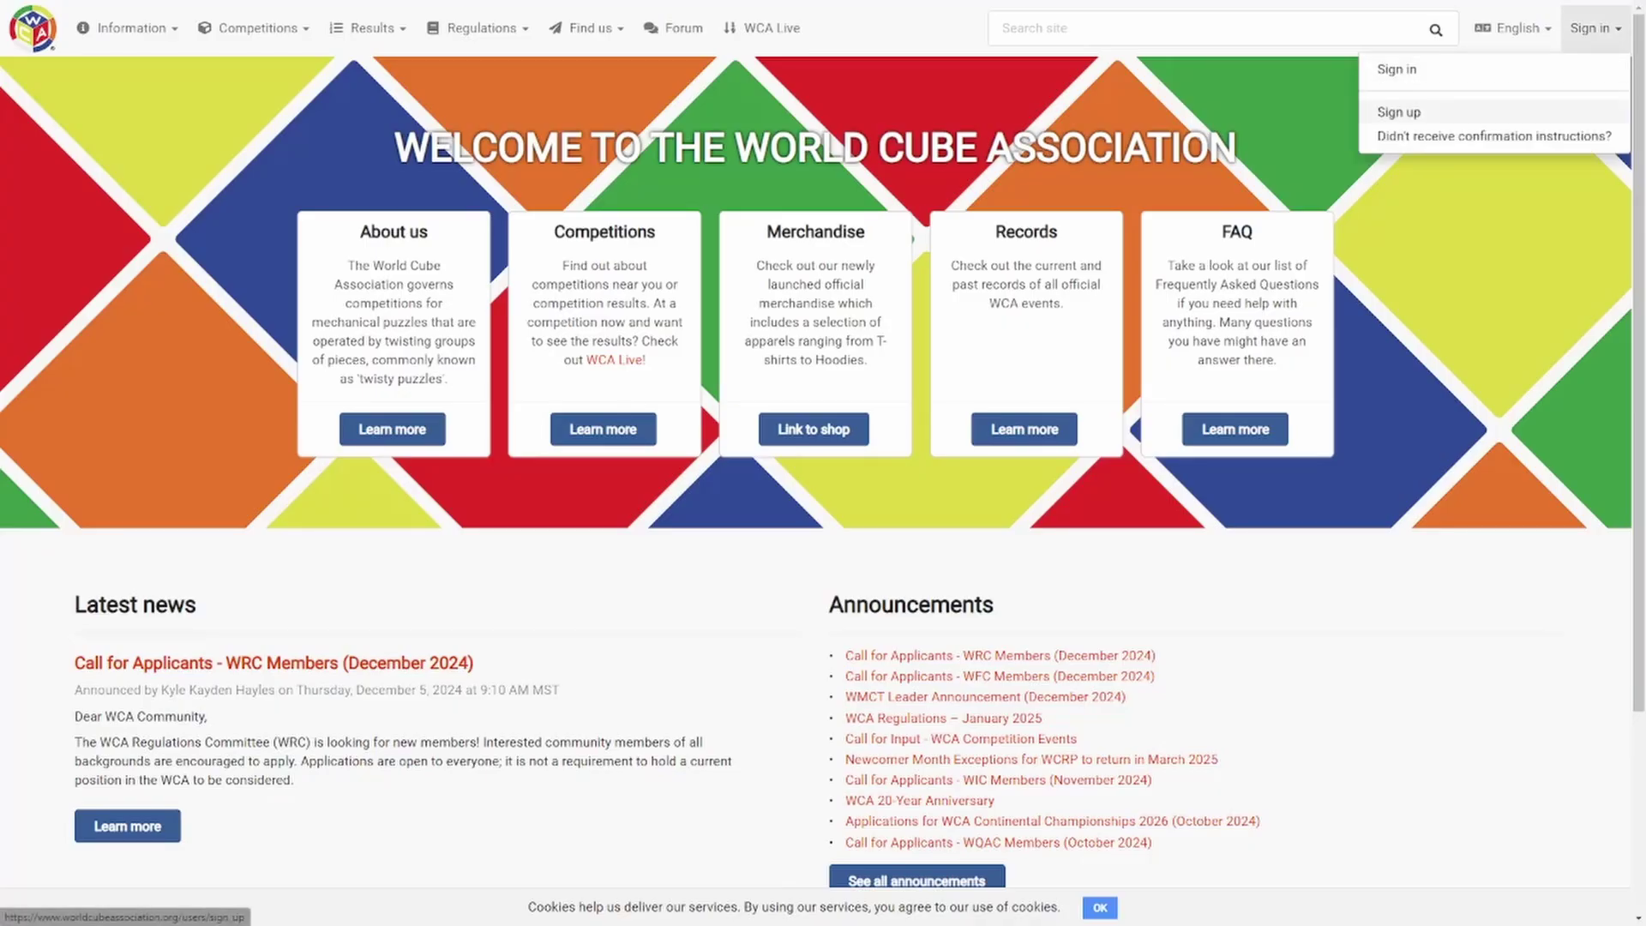
{"action": "left_click", "coordinate": [1398, 111]}
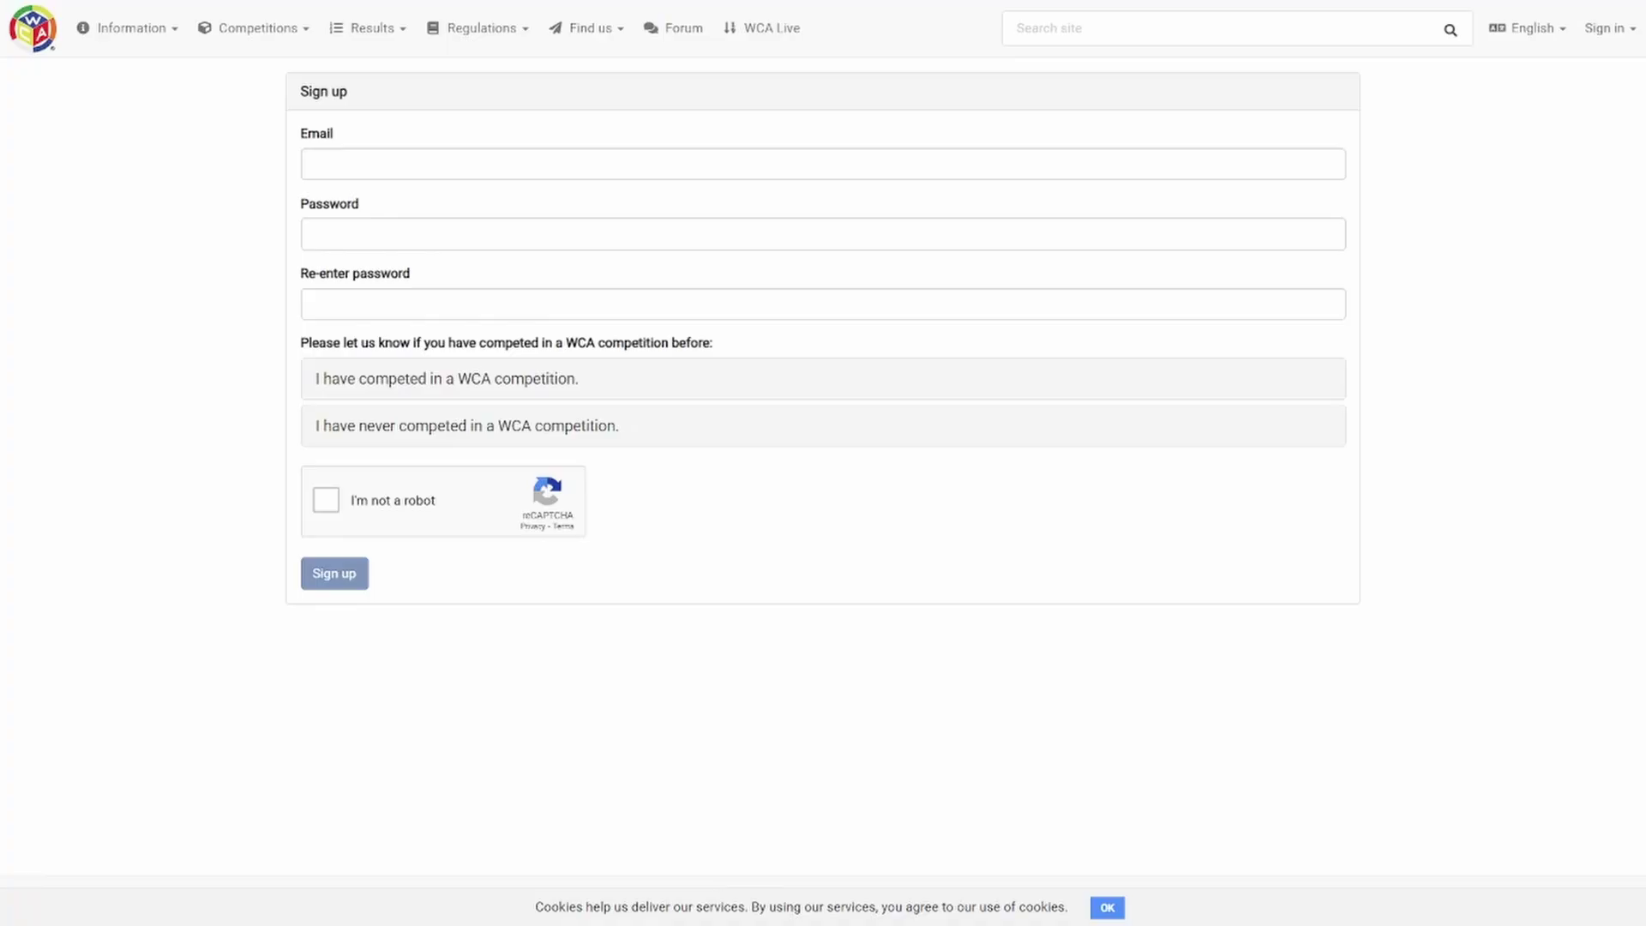
{"action": "left_click", "coordinate": [1107, 908]}
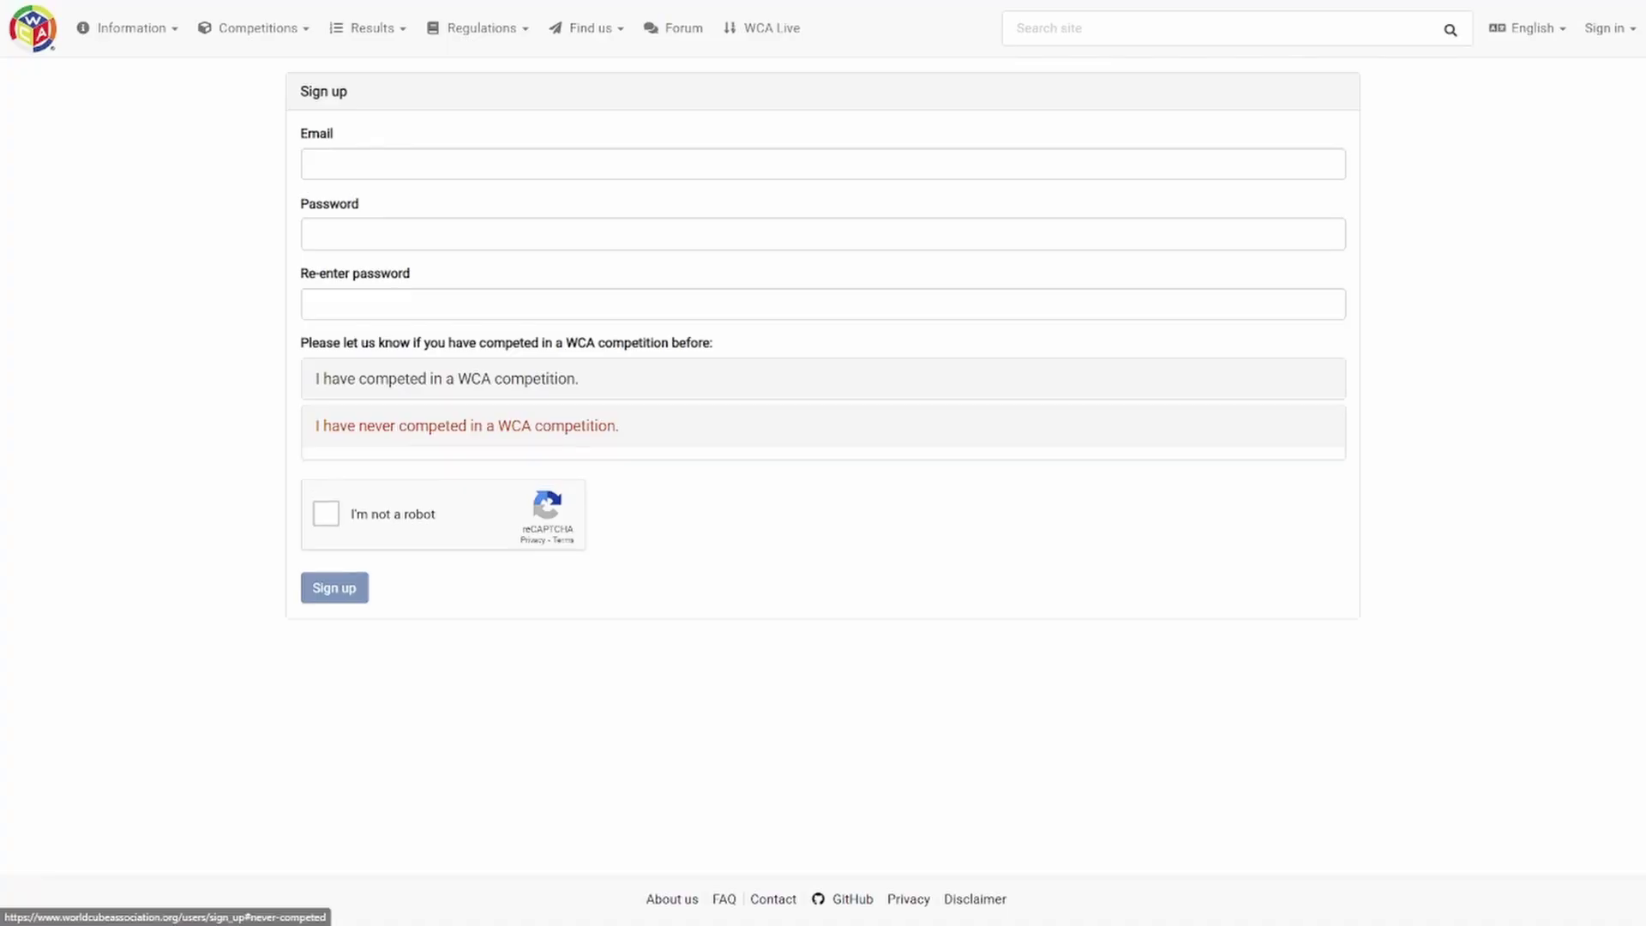
{"action": "left_click", "coordinate": [467, 425]}
{"action": "scroll", "coordinate": [823, 463], "scroll_direction": "down", "scroll_amount": 3}
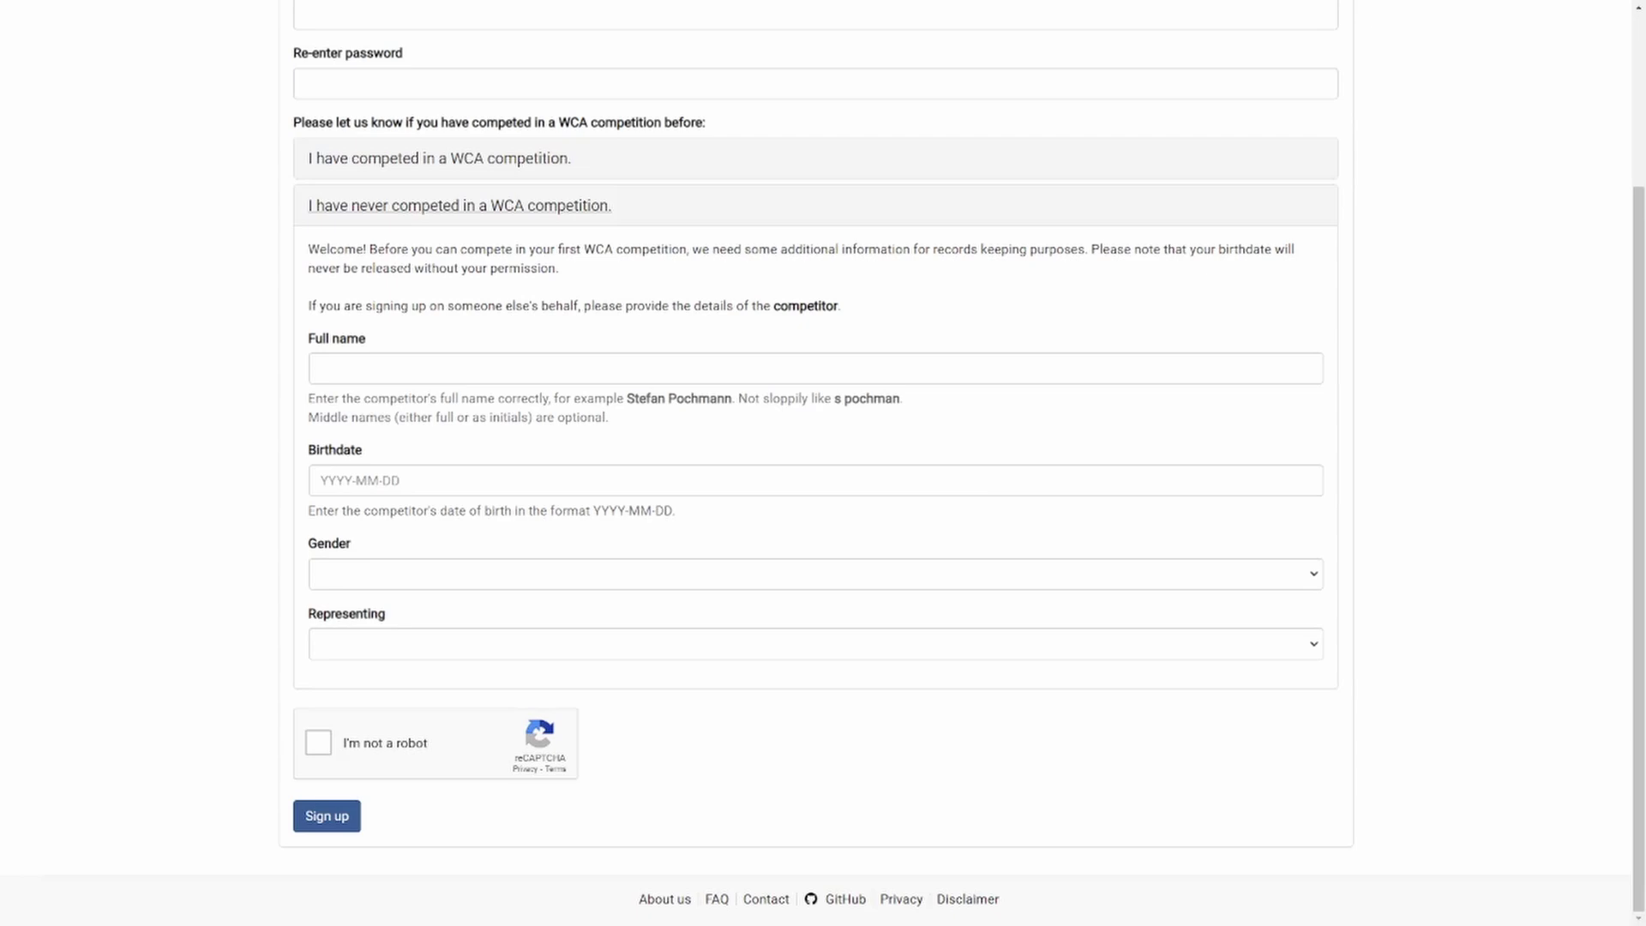
Enter the competitor's full name with the middle name given only as an initial
{"action": "left_click", "coordinate": [816, 369]}
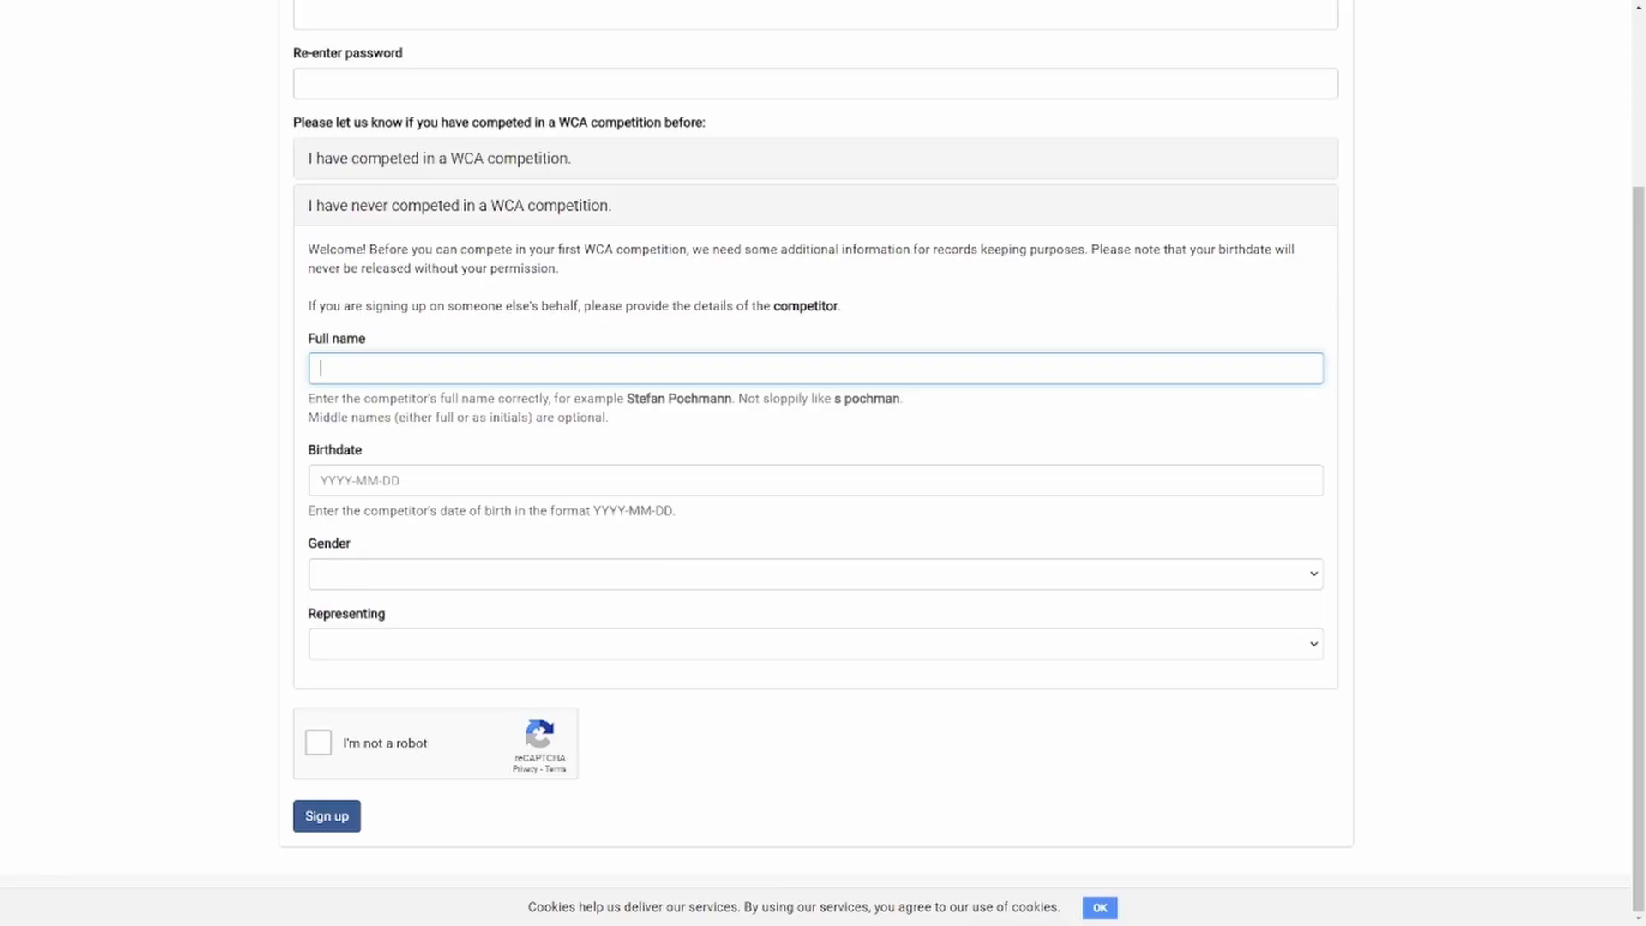
{"action": "type", "text": "John Smith"}
{"action": "left_click", "coordinate": [352, 368]}
{"action": "type", "text": "Ethan"}
{"action": "key", "text": "BackSpace"}
{"action": "key", "text": "BackSpace"}
{"action": "key", "text": "BackSpace"}
{"action": "key", "text": "BackSpace"}
{"action": "key", "text": "BackSpace"}
{"action": "type", "text": "."}
{"action": "key", "text": "Tab"}
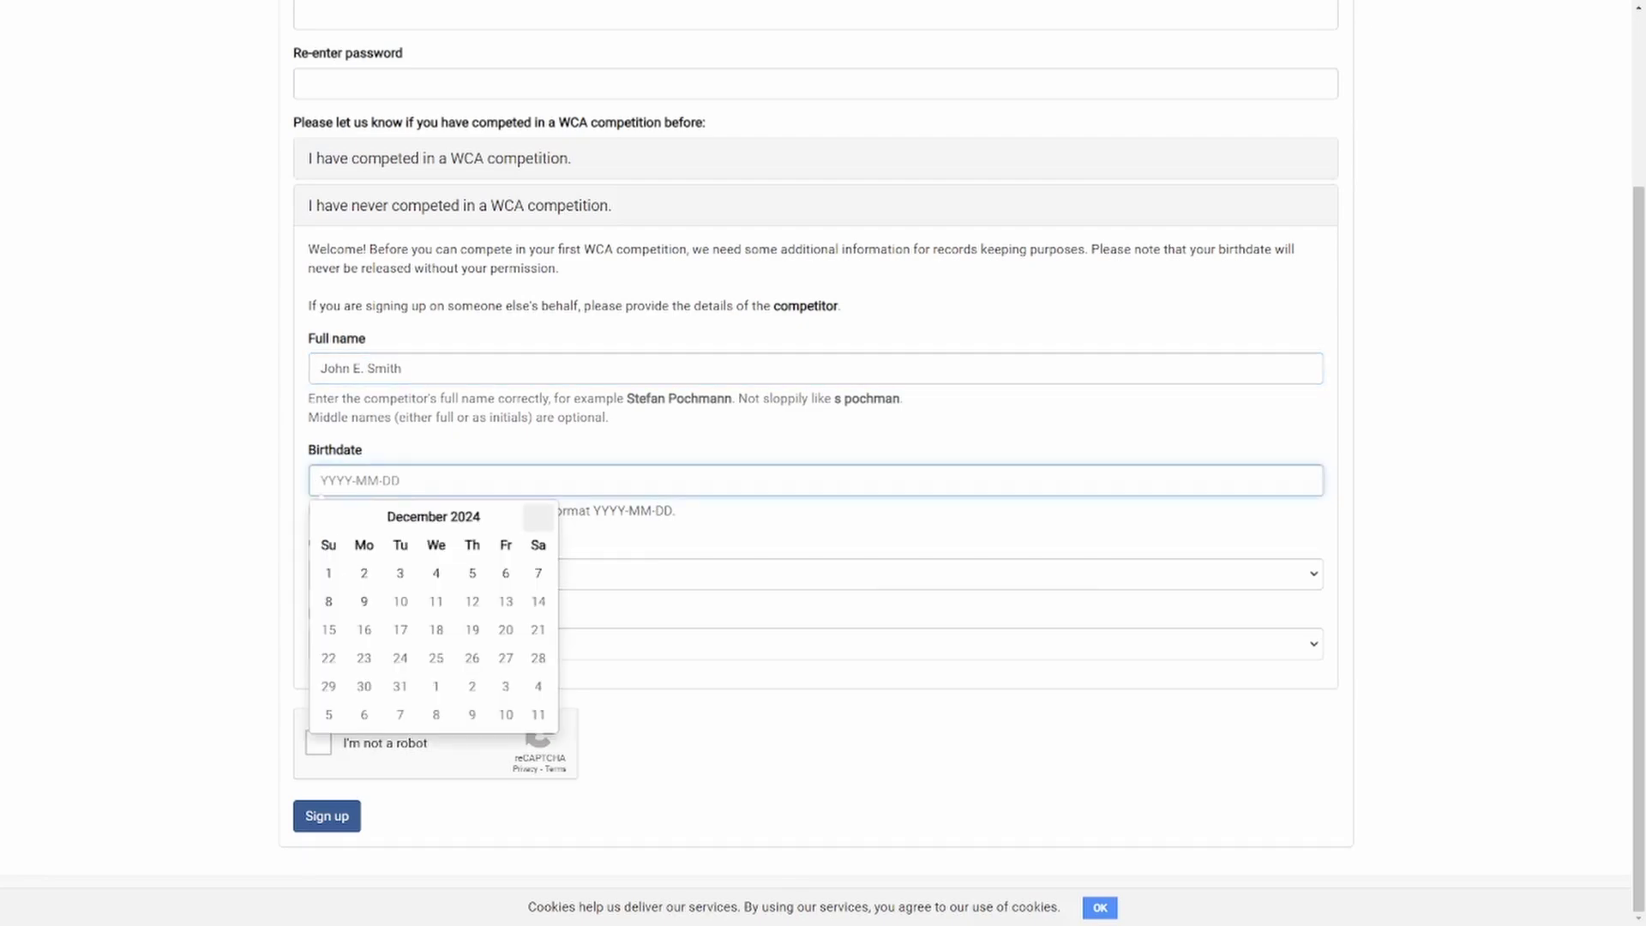
Enter the competitor's birthdate in YYYY-MM-DD format and set the gender to Male
{"action": "type", "text": "2000-01-01"}
{"action": "key", "text": "Tab"}
{"action": "key", "text": "alt+Down"}
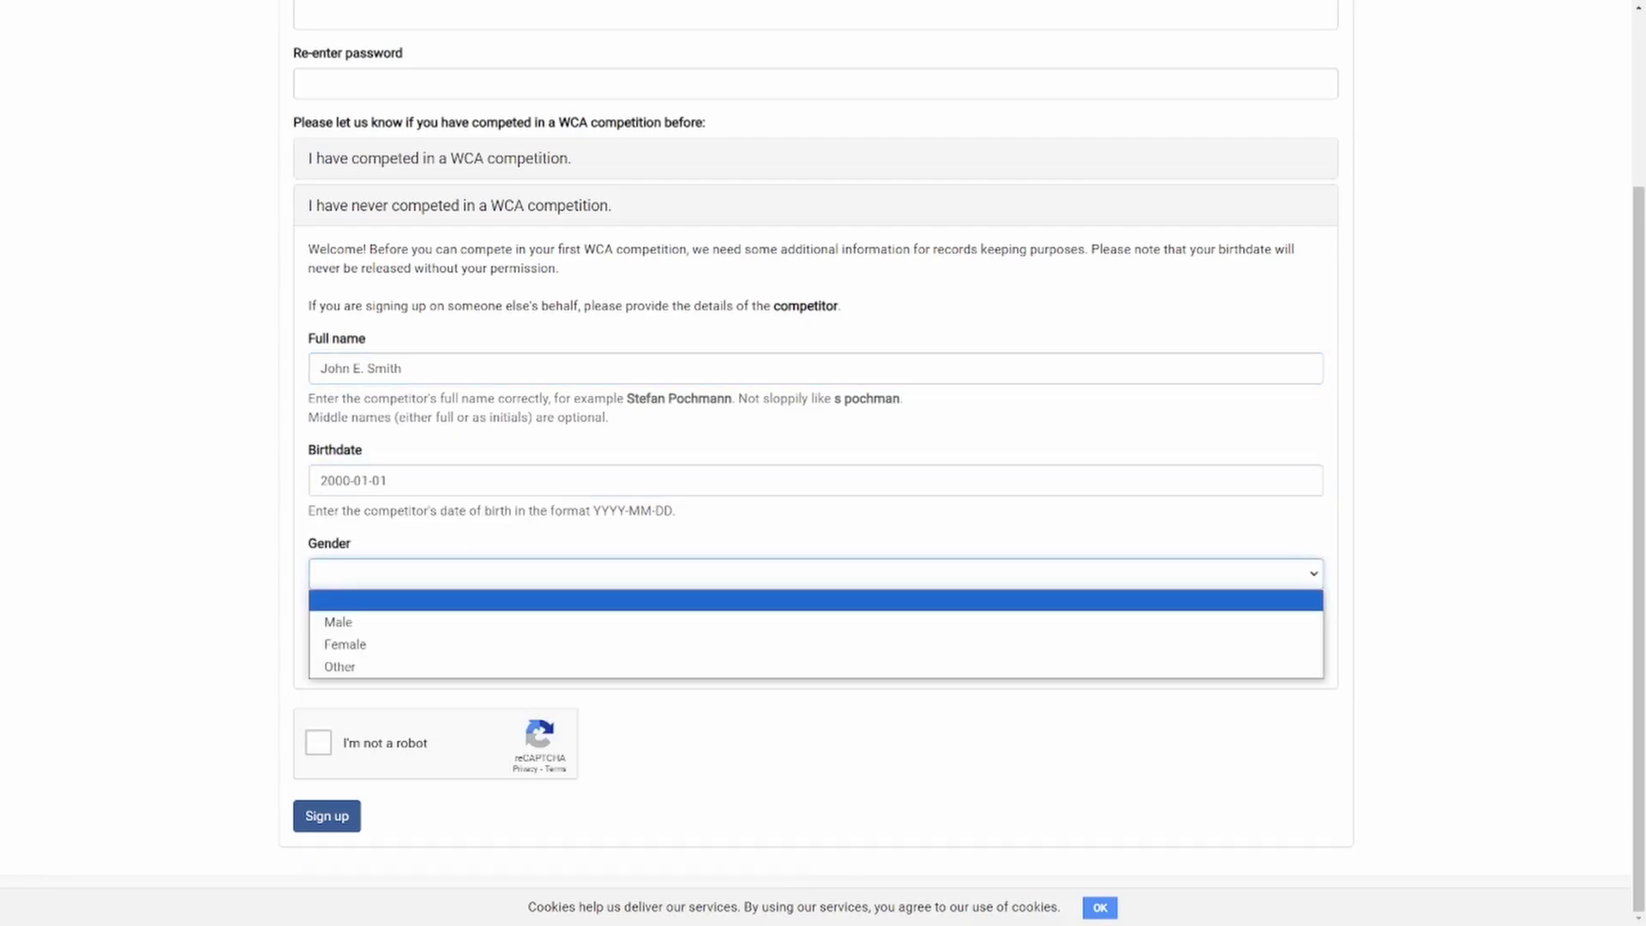
{"action": "key", "text": "Down"}
{"action": "key", "text": "Return"}
Choose United States as the represented country and submit the sign-up form
{"action": "key", "text": "Tab"}
{"action": "key", "text": "alt+Down"}
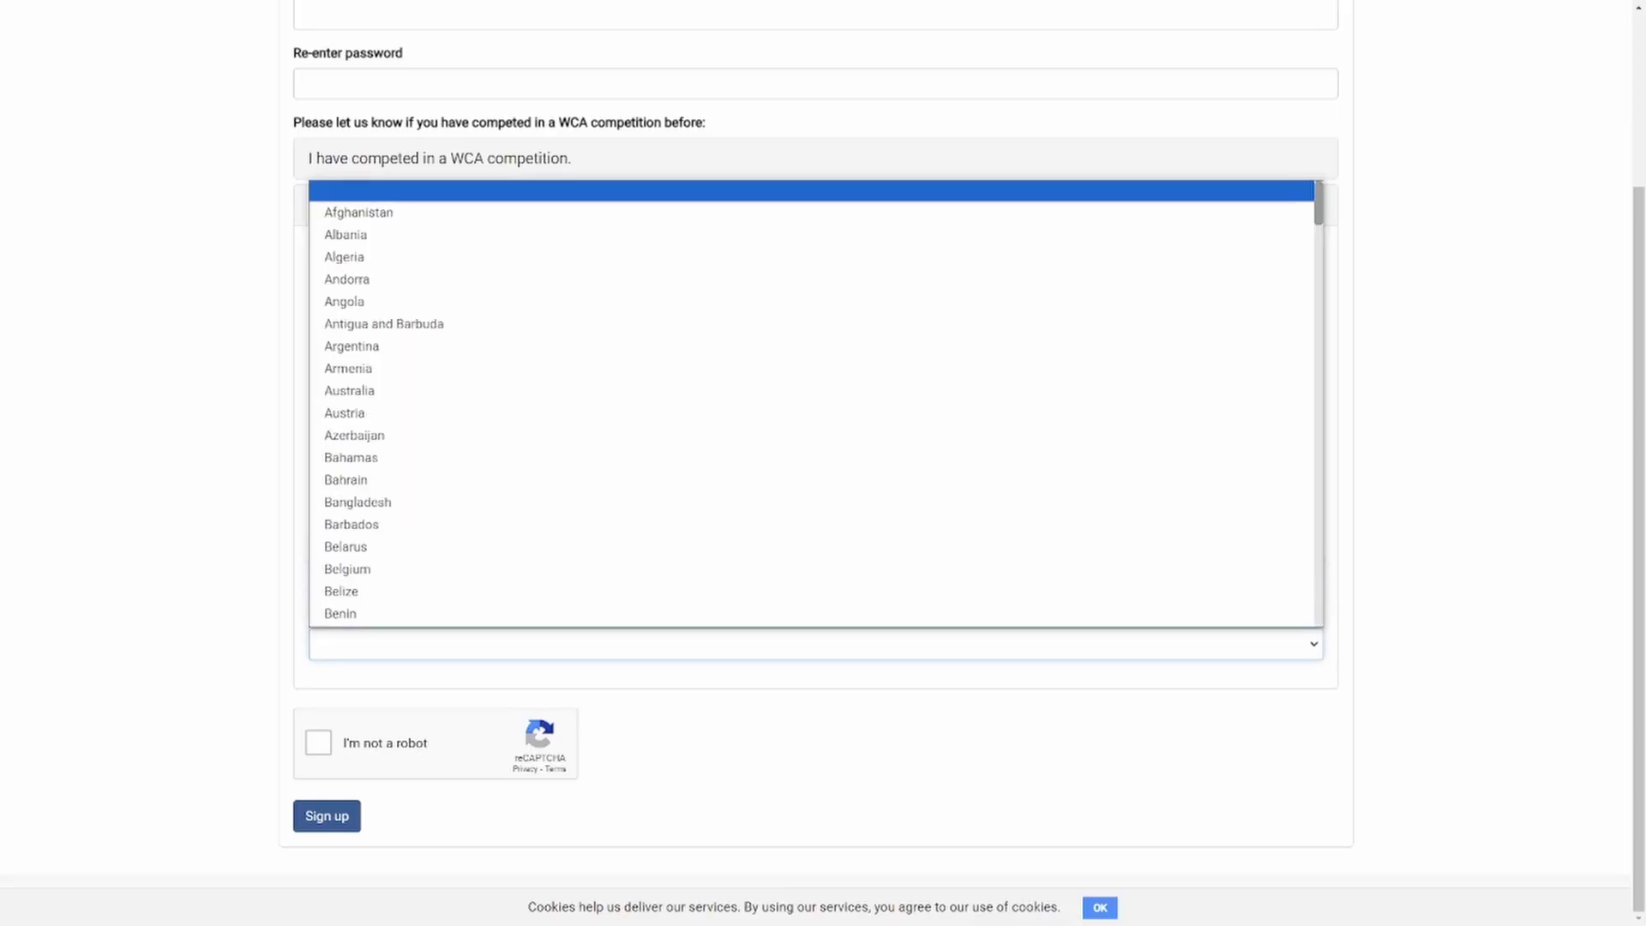
{"action": "key", "text": "Down"}
{"action": "key", "text": "Down"}
{"action": "key", "text": "Down"}
{"action": "key", "text": "Down"}
{"action": "key", "text": "Down"}
{"action": "key", "text": "Down"}
{"action": "key", "text": "Down"}
{"action": "key", "text": "Down"}
{"action": "key", "text": "Down"}
{"action": "key", "text": "Down"}
{"action": "key", "text": "Down"}
{"action": "key", "text": "Down"}
{"action": "key", "text": "Down"}
{"action": "key", "text": "Down"}
{"action": "key", "text": "Down"}
{"action": "key", "text": "Down"}
{"action": "key", "text": "Down"}
{"action": "key", "text": "Down"}
{"action": "scroll", "coordinate": [811, 549], "scroll_direction": "up", "scroll_amount": 2}
{"action": "scroll", "coordinate": [811, 417], "scroll_direction": "down", "scroll_amount": 18}
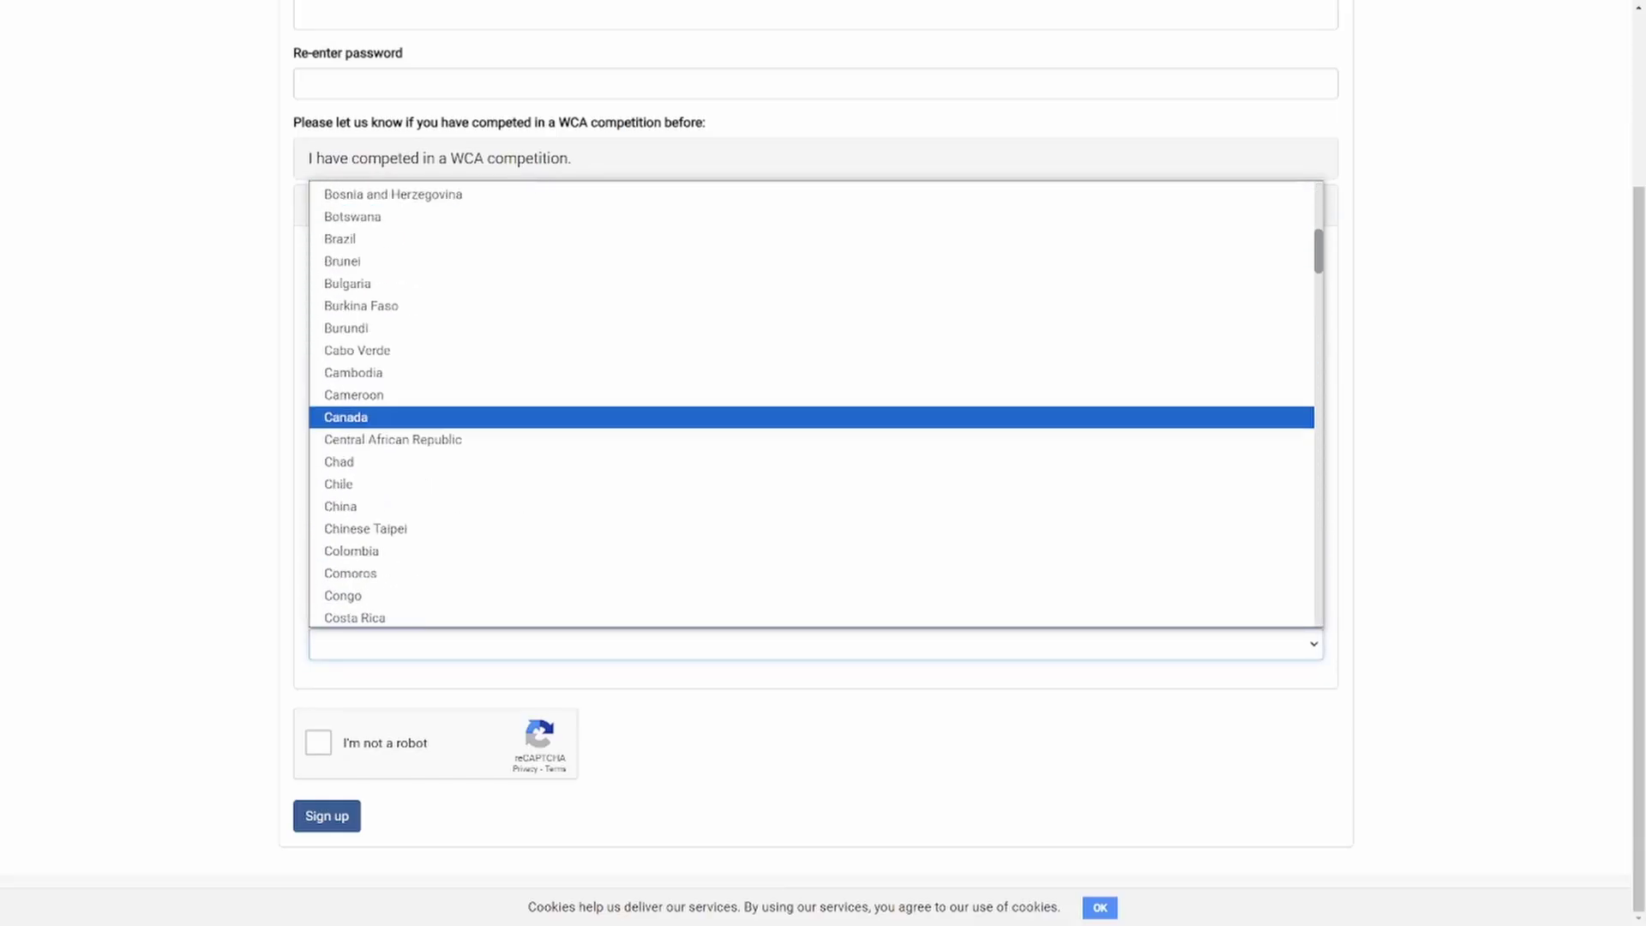
{"action": "scroll", "coordinate": [811, 414], "scroll_direction": "down", "scroll_amount": 20}
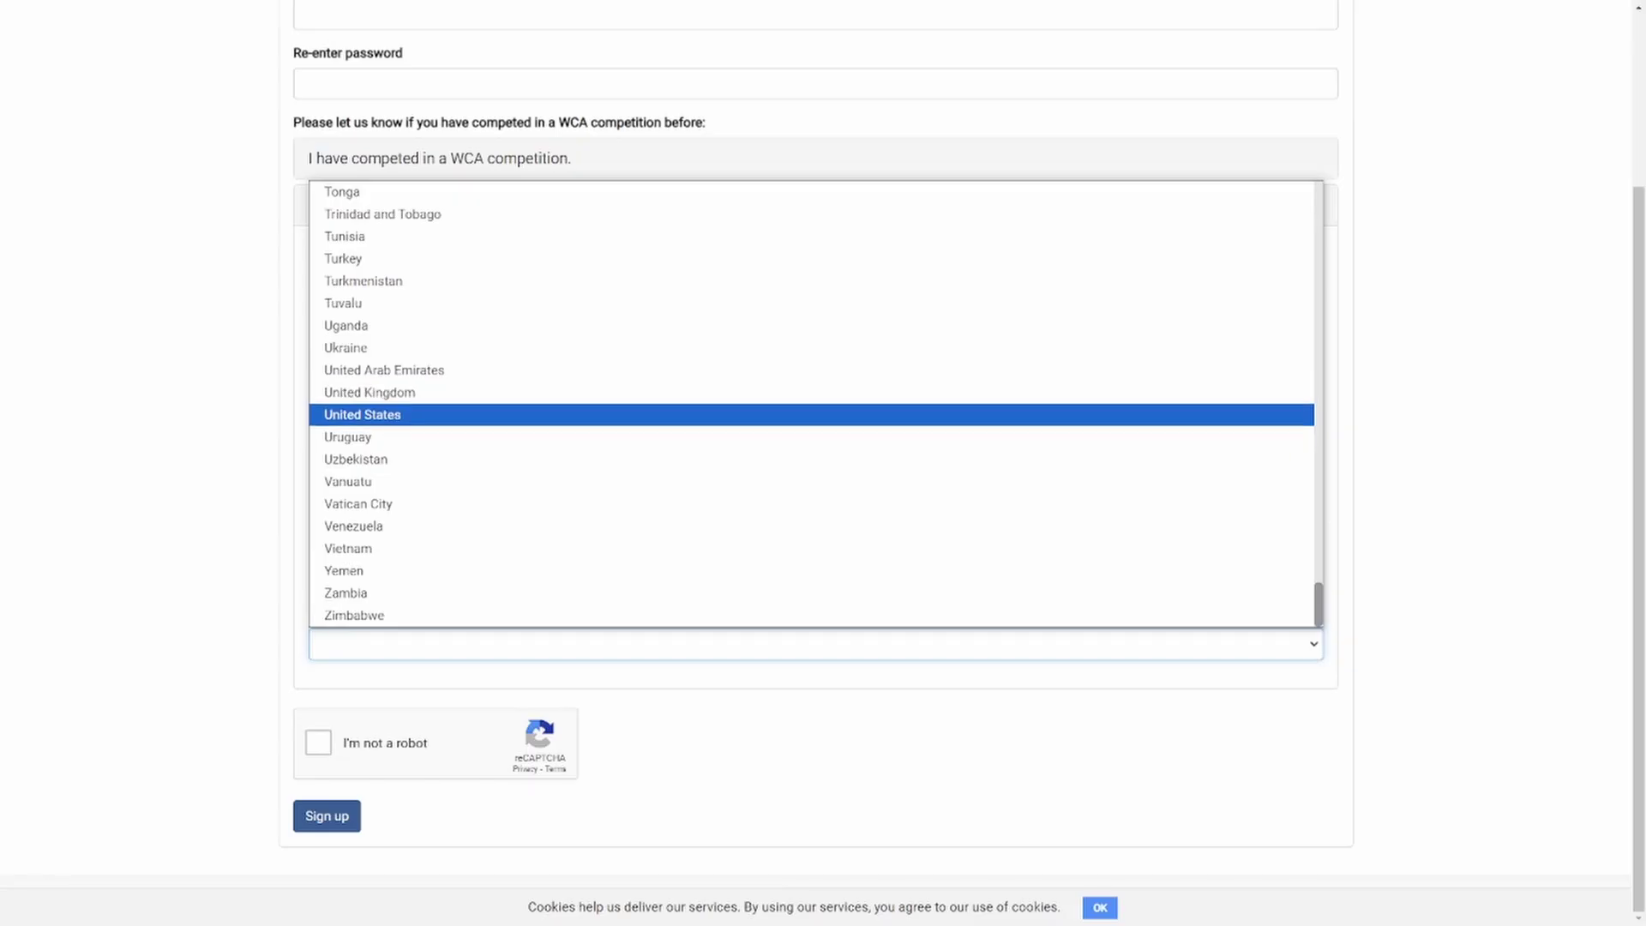
{"action": "left_click", "coordinate": [811, 414]}
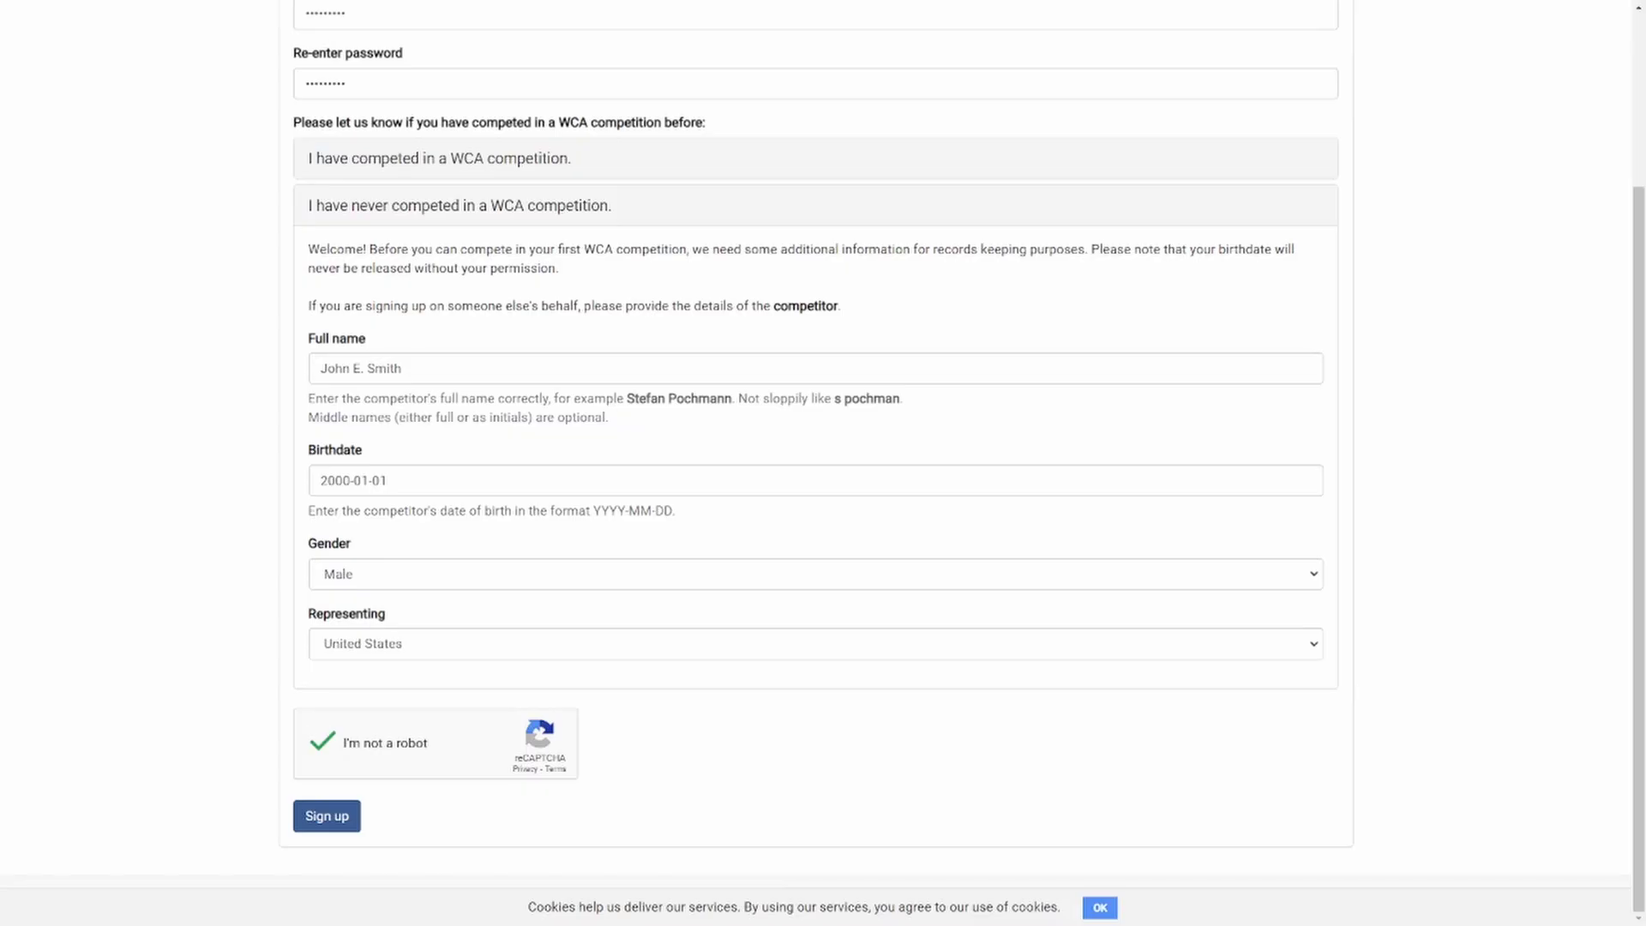
{"action": "left_click", "coordinate": [326, 815]}
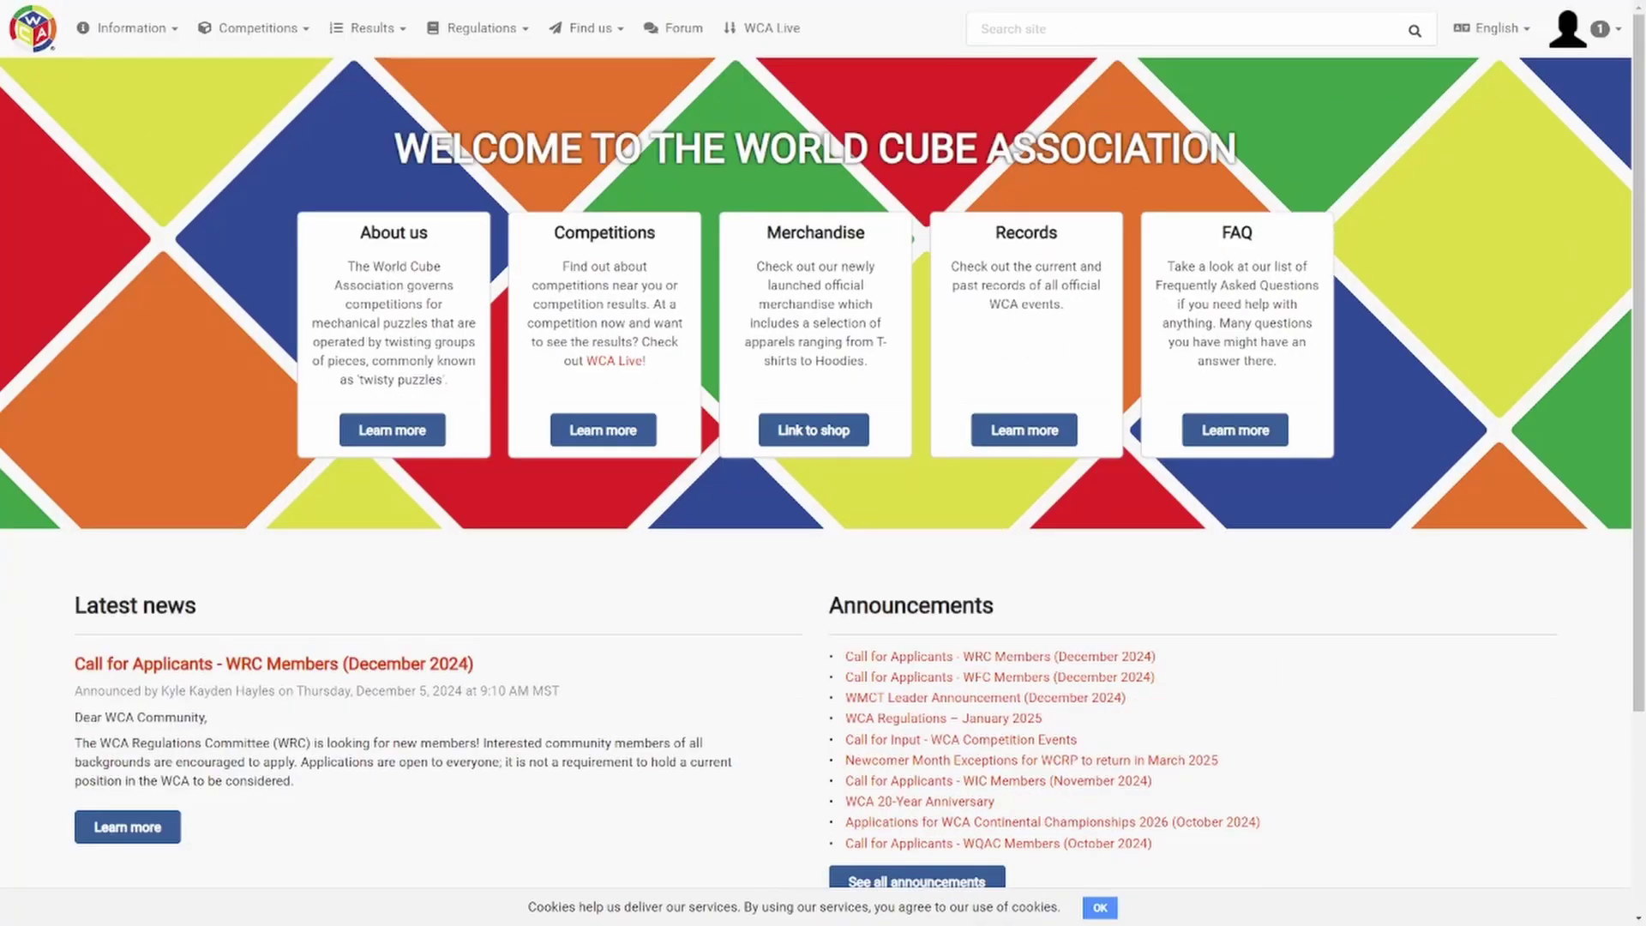
View the notifications of the new account
{"action": "left_click", "coordinate": [1578, 28]}
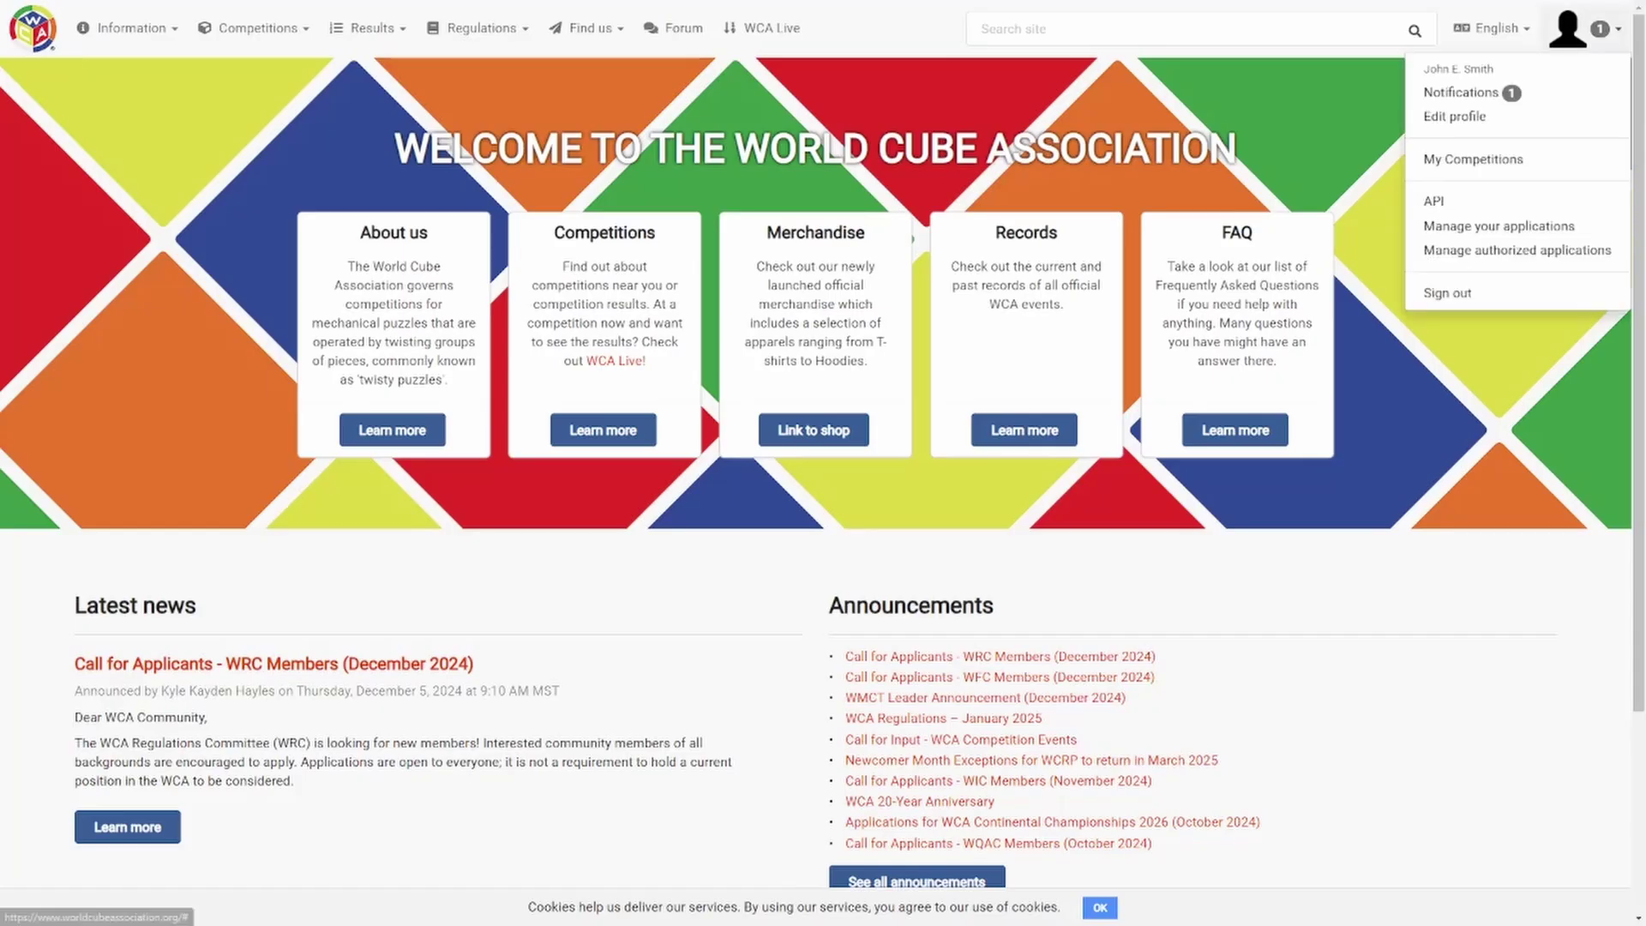
{"action": "left_click", "coordinate": [1462, 93]}
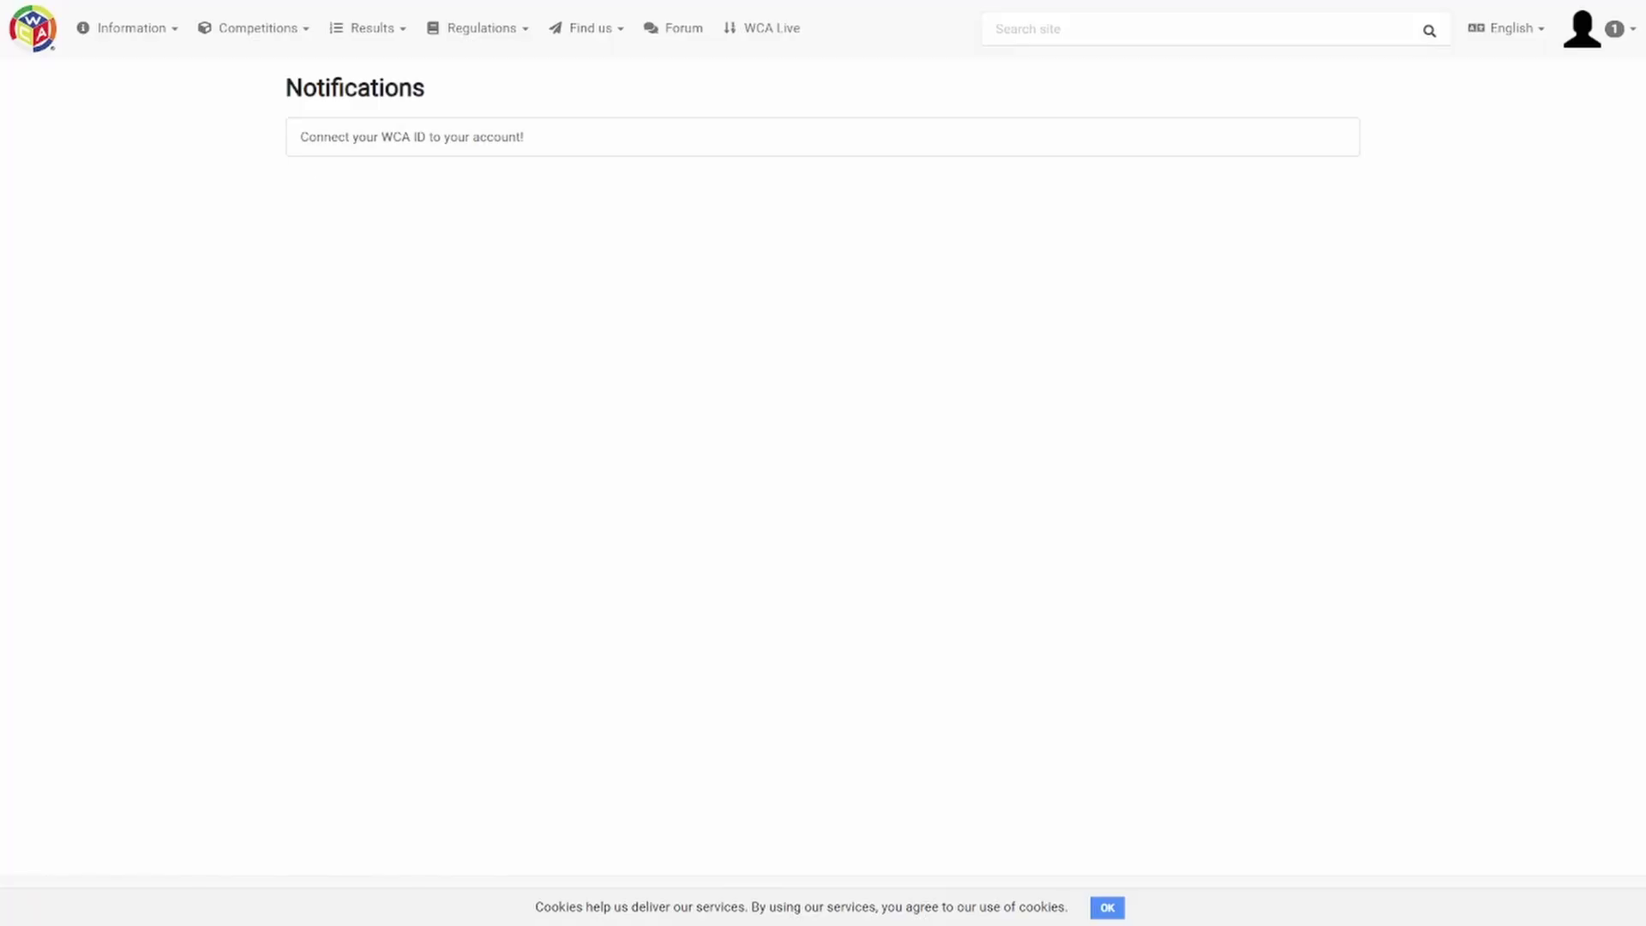
Show all competitions on the map and open Utah Ice Cubing 2025 in Provo, Utah
{"action": "left_click", "coordinate": [253, 28]}
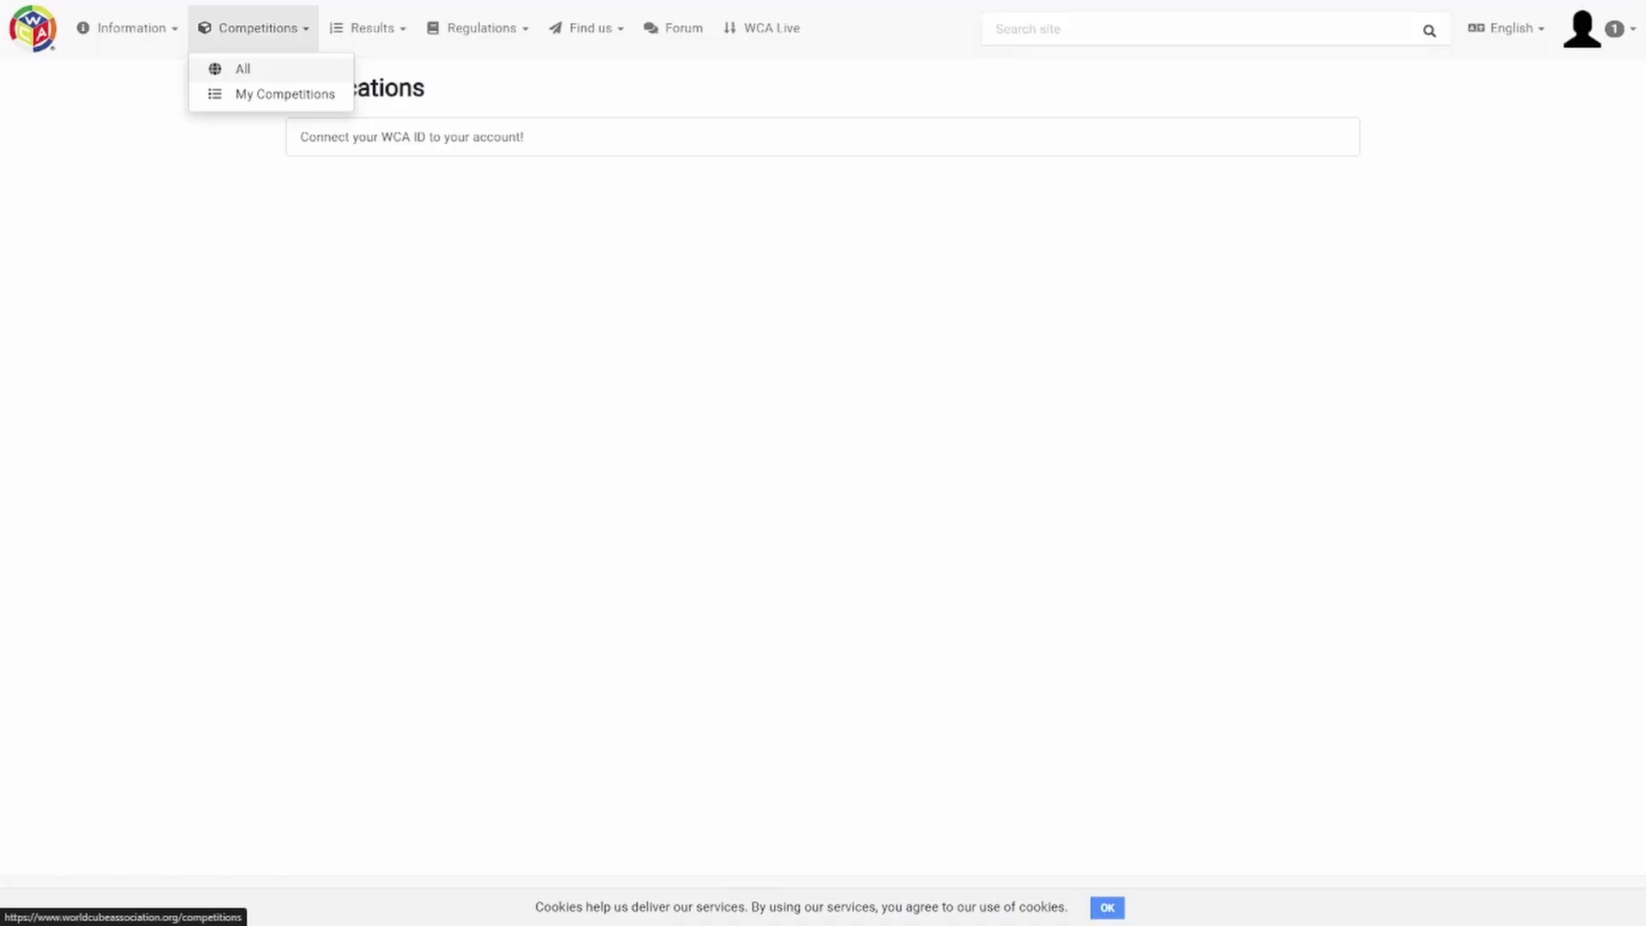
{"action": "left_click", "coordinate": [243, 69]}
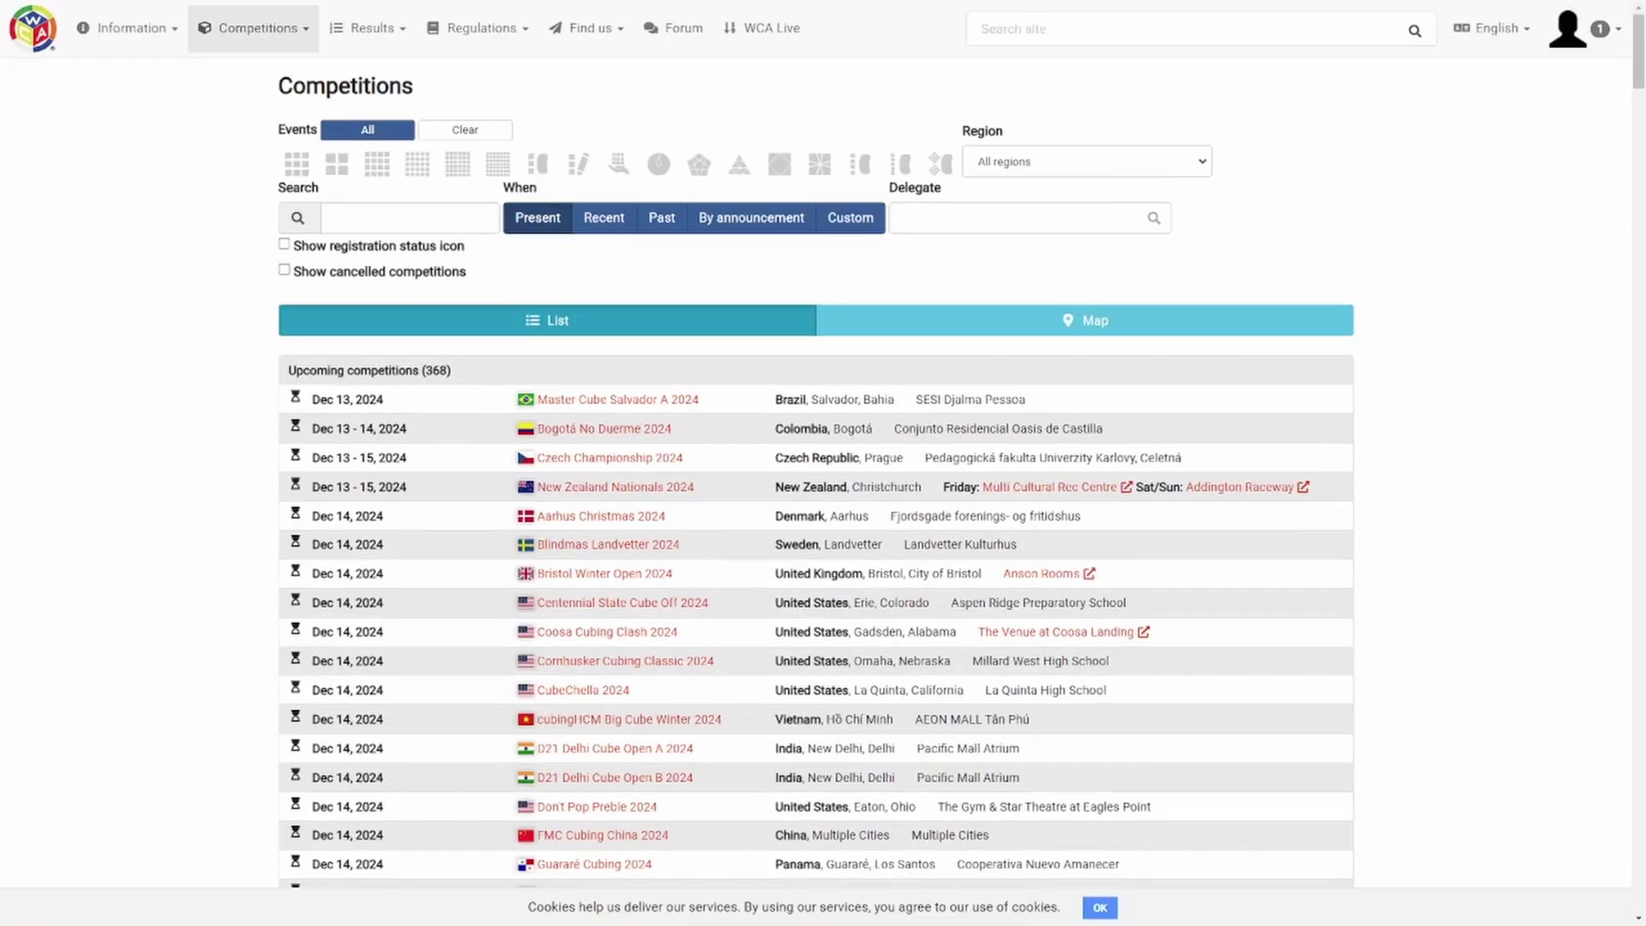
{"action": "left_click", "coordinate": [1085, 320]}
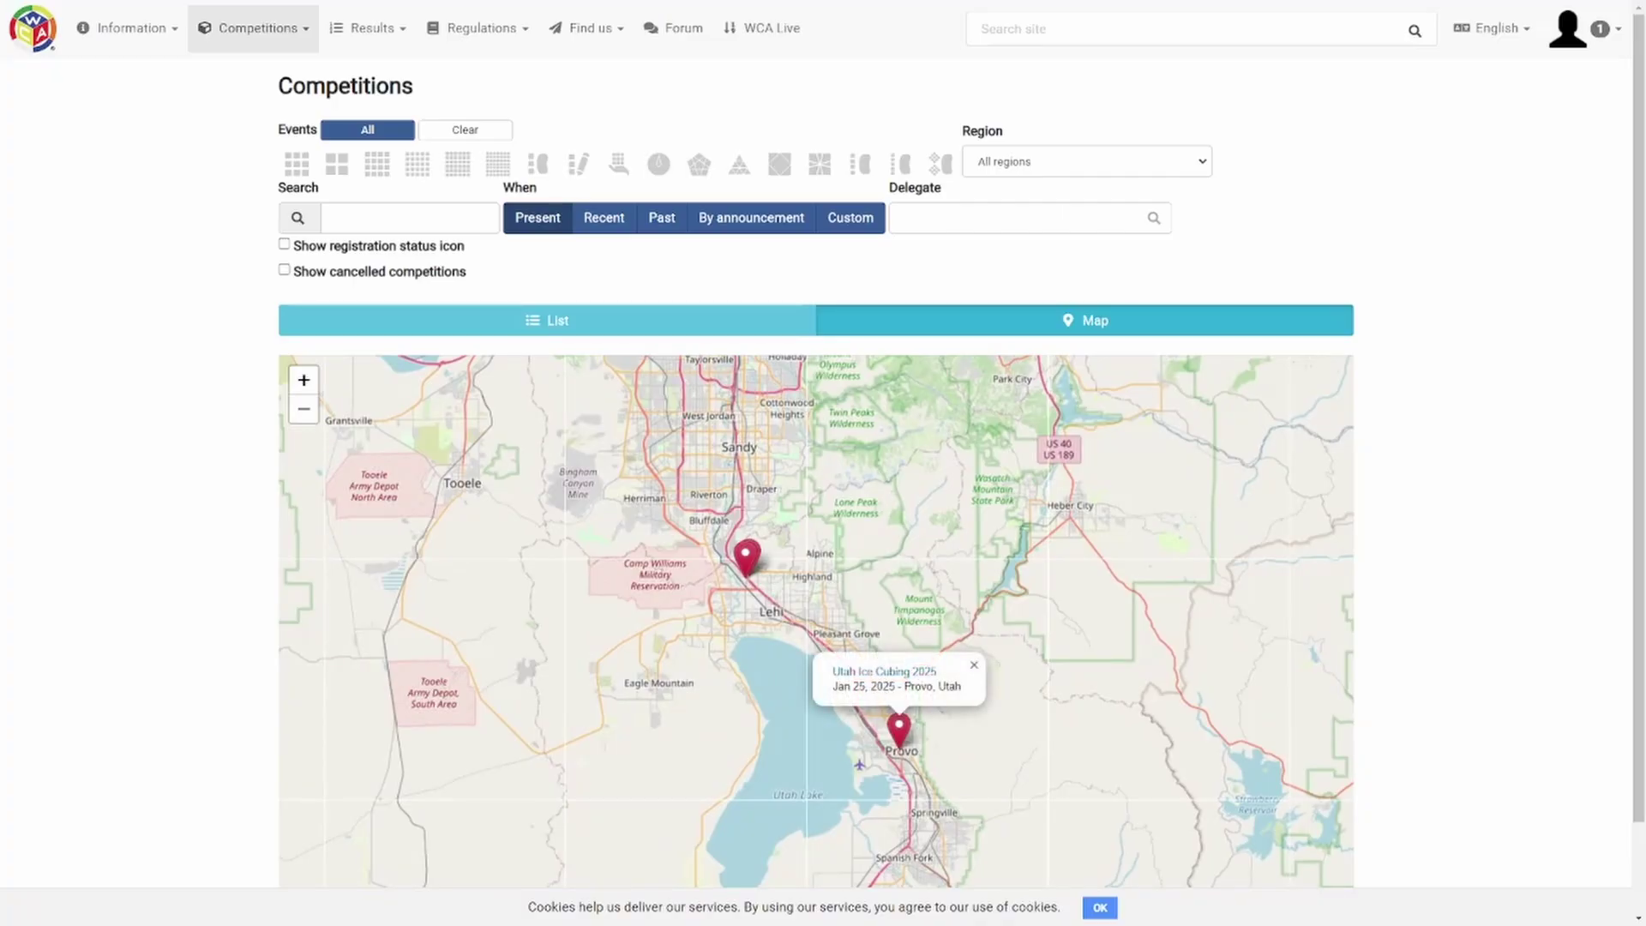
{"action": "left_click", "coordinate": [884, 671]}
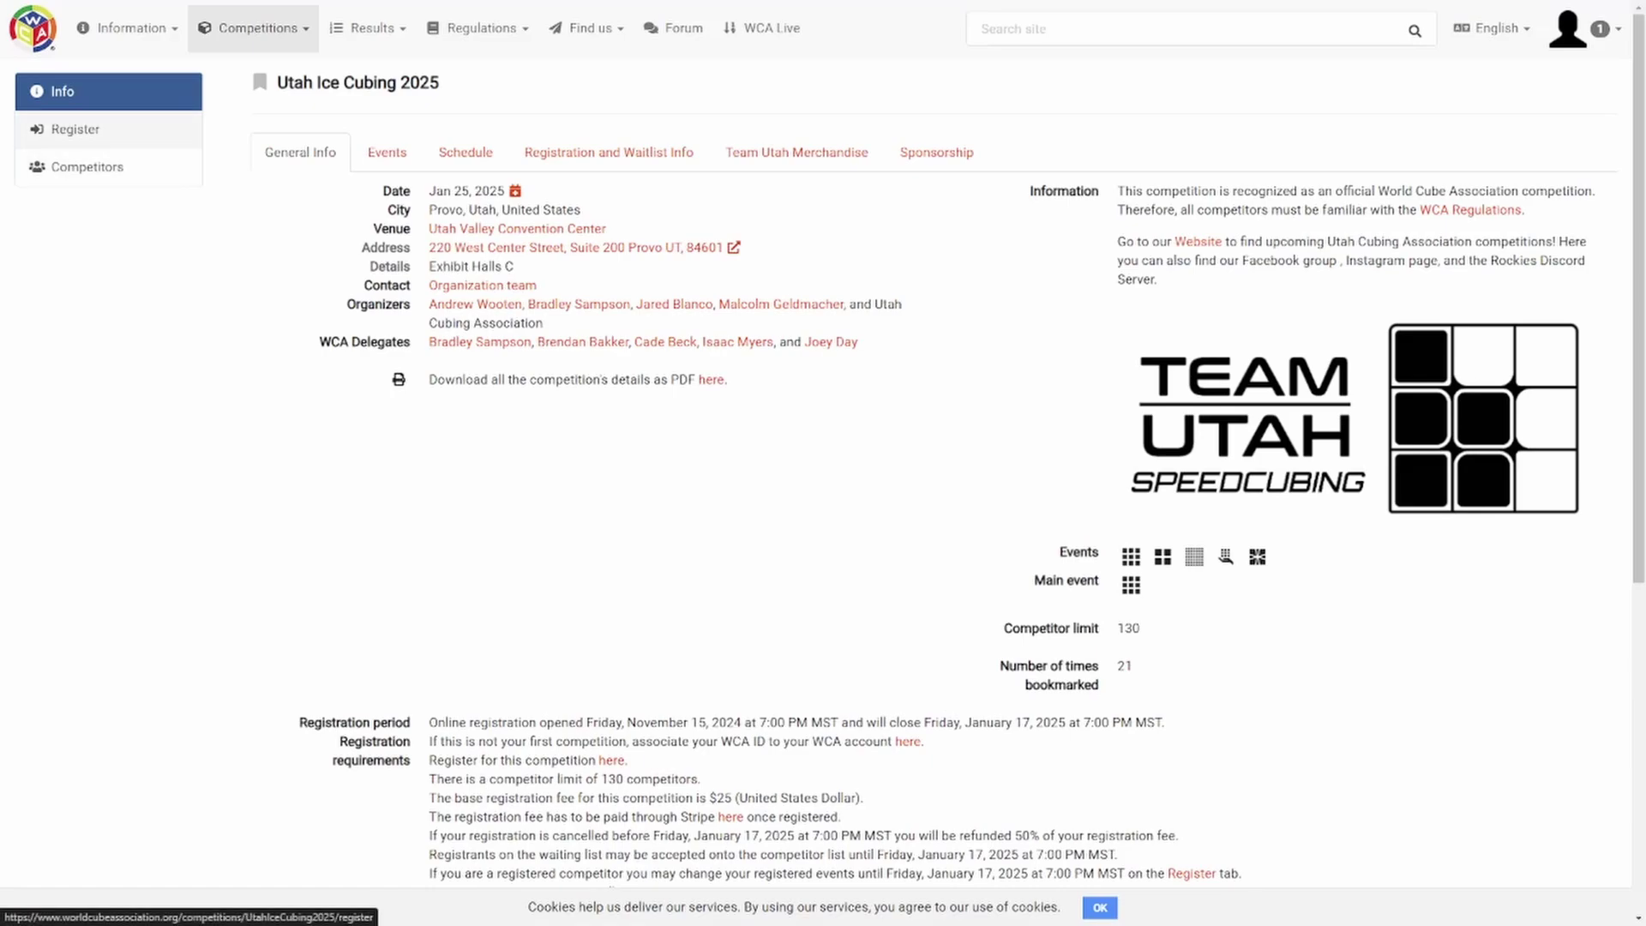
Open the competition's registration page, acknowledge its requirements and continue to choosing events
{"action": "left_click", "coordinate": [75, 128]}
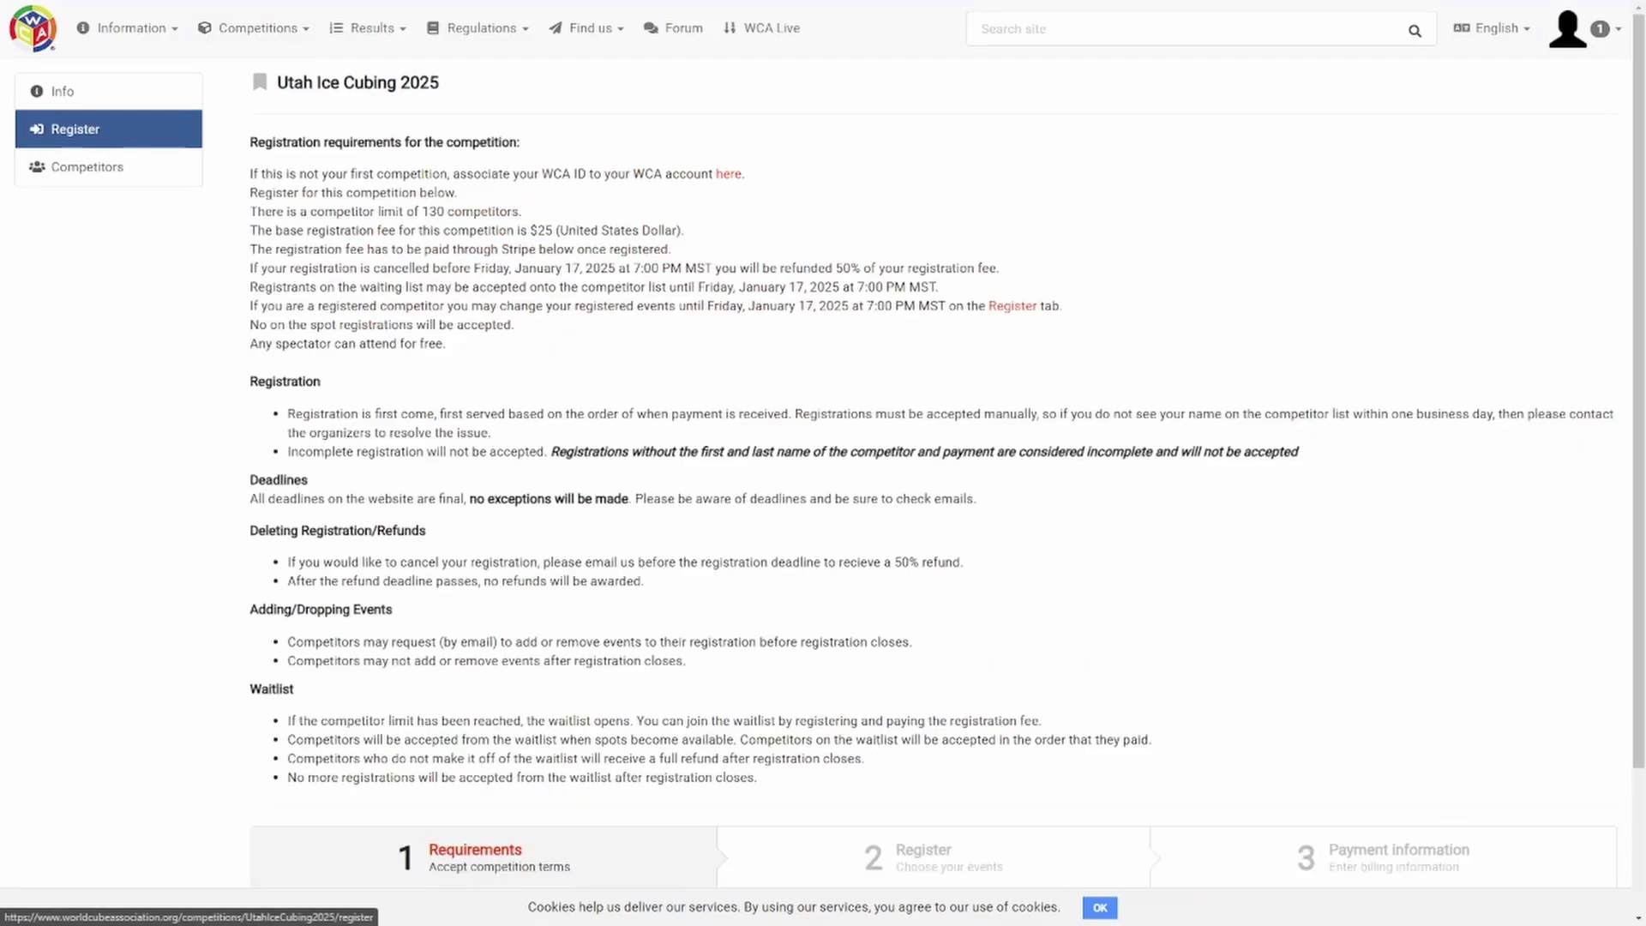
{"action": "scroll", "coordinate": [943, 446], "scroll_direction": "down", "scroll_amount": 2}
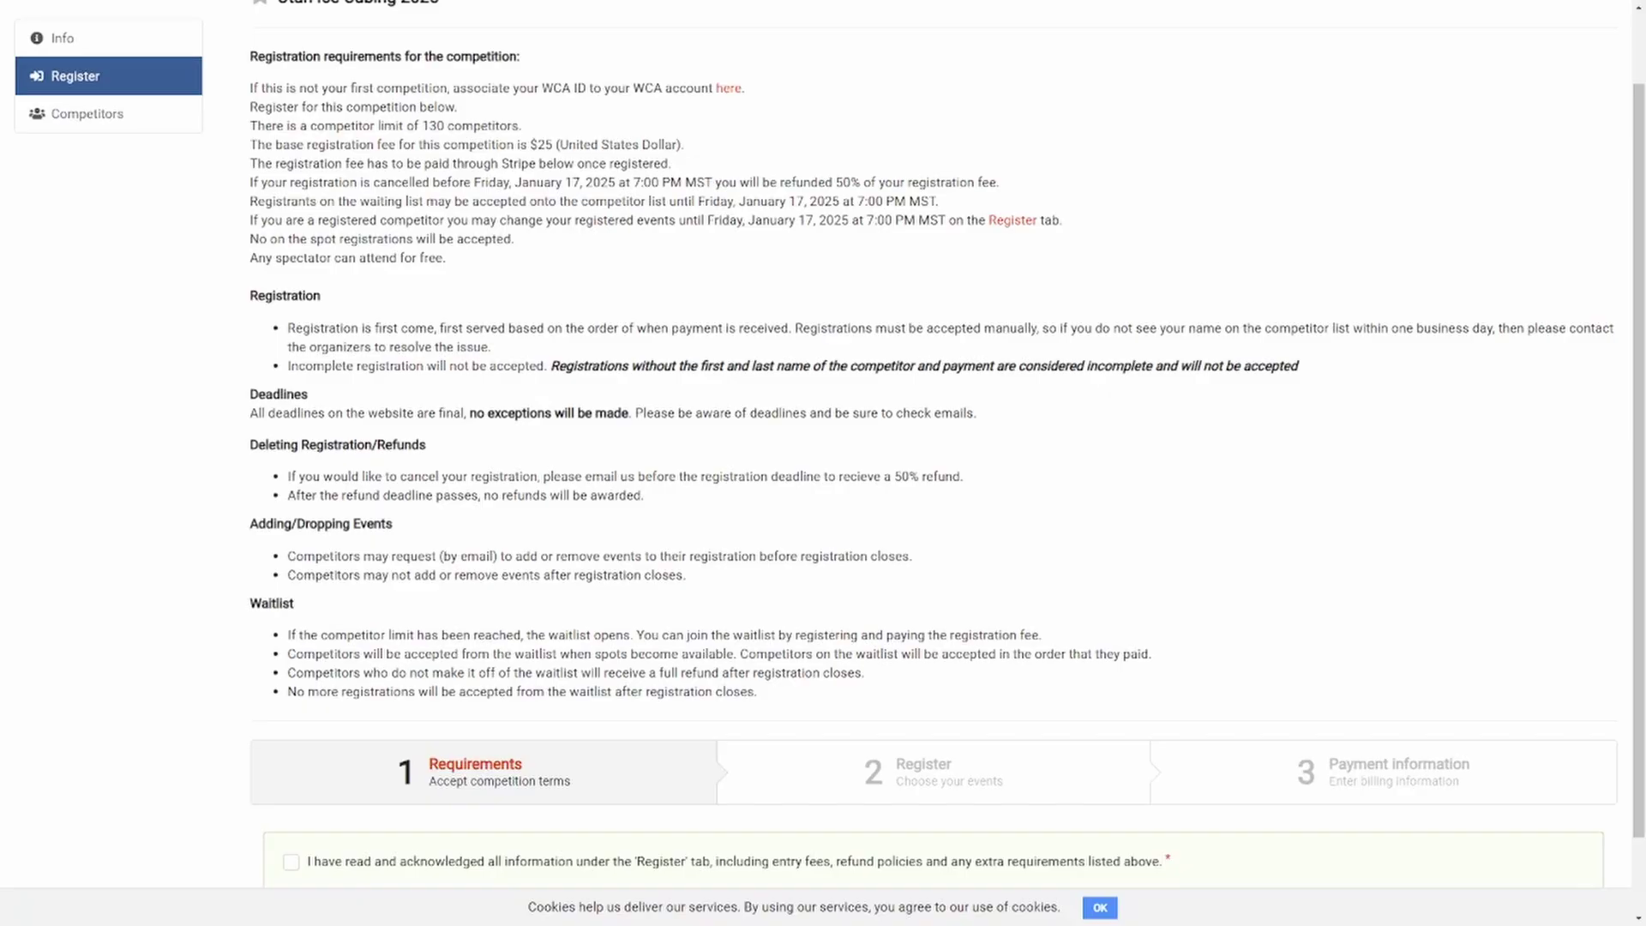
{"action": "scroll", "coordinate": [948, 443], "scroll_direction": "down", "scroll_amount": 1}
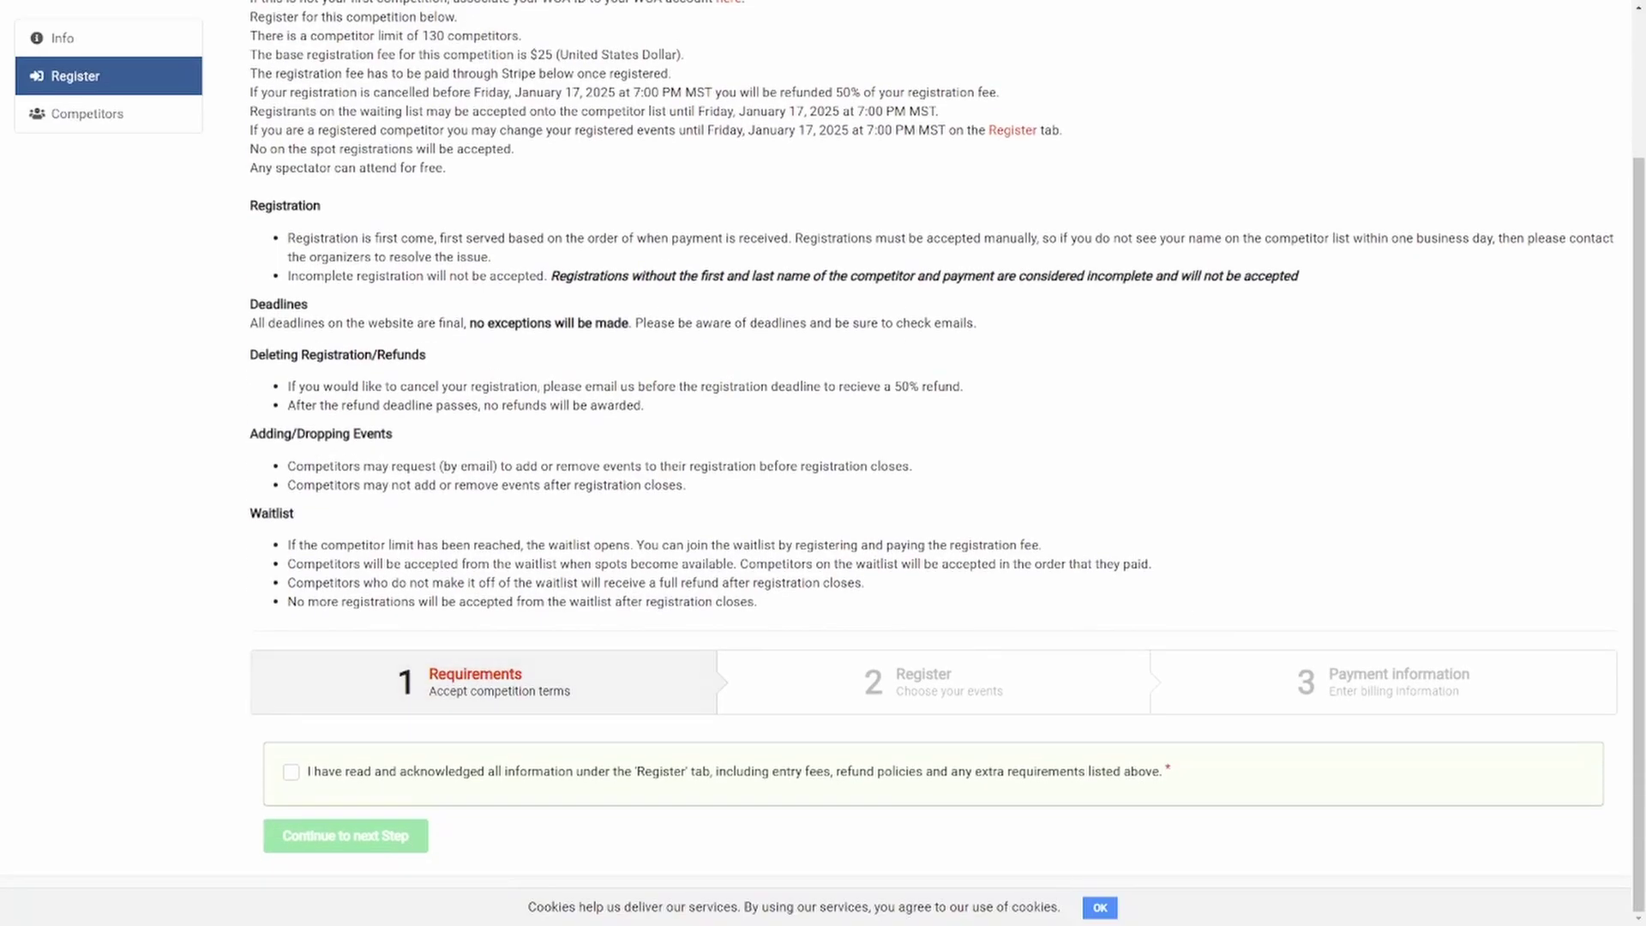
{"action": "left_click", "coordinate": [291, 771]}
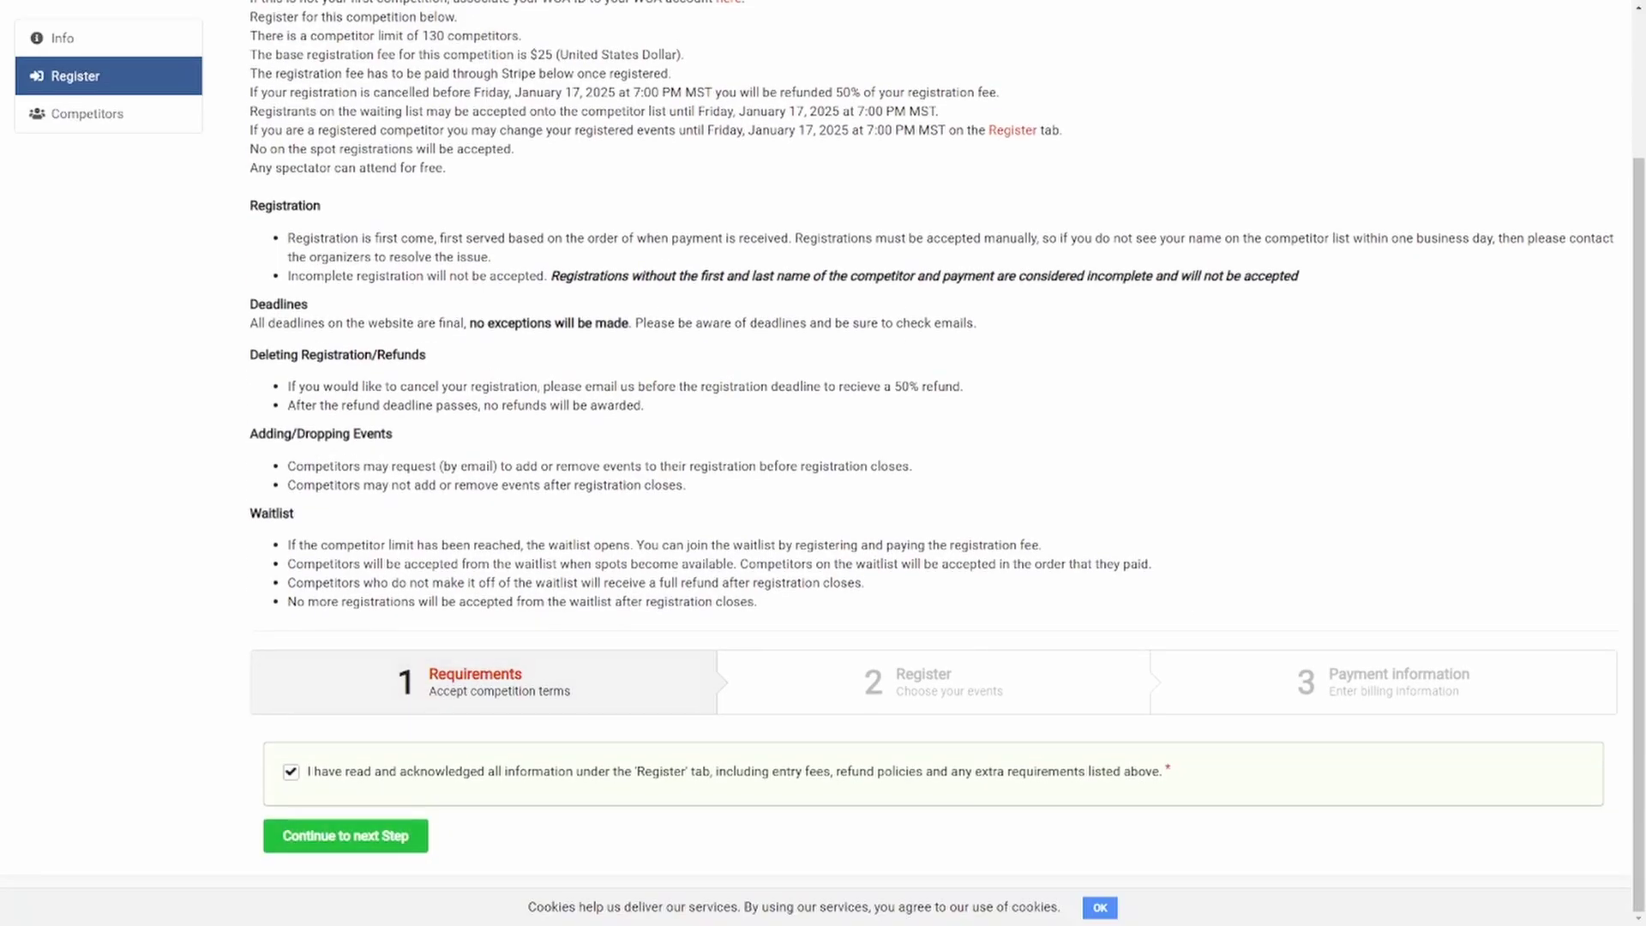
{"action": "left_click", "coordinate": [346, 836]}
Select all five offered events for the registration, including the 2x2x2 and 7x7x7 Cube
{"action": "scroll", "coordinate": [933, 446], "scroll_direction": "down", "scroll_amount": 3}
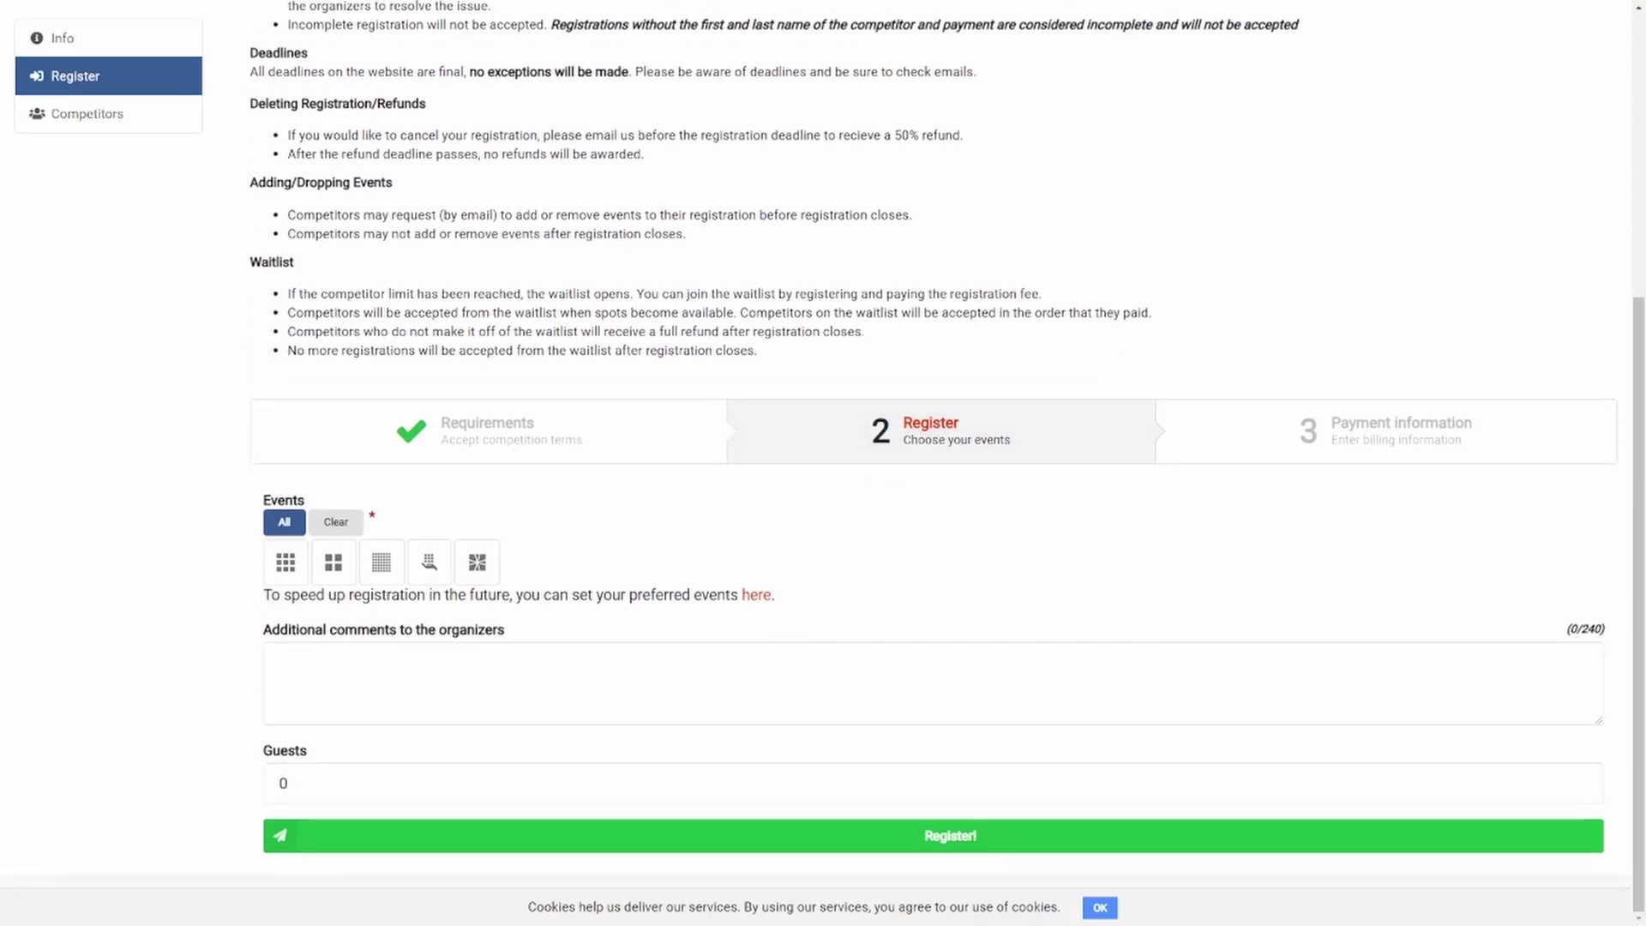
{"action": "left_click", "coordinate": [286, 562]}
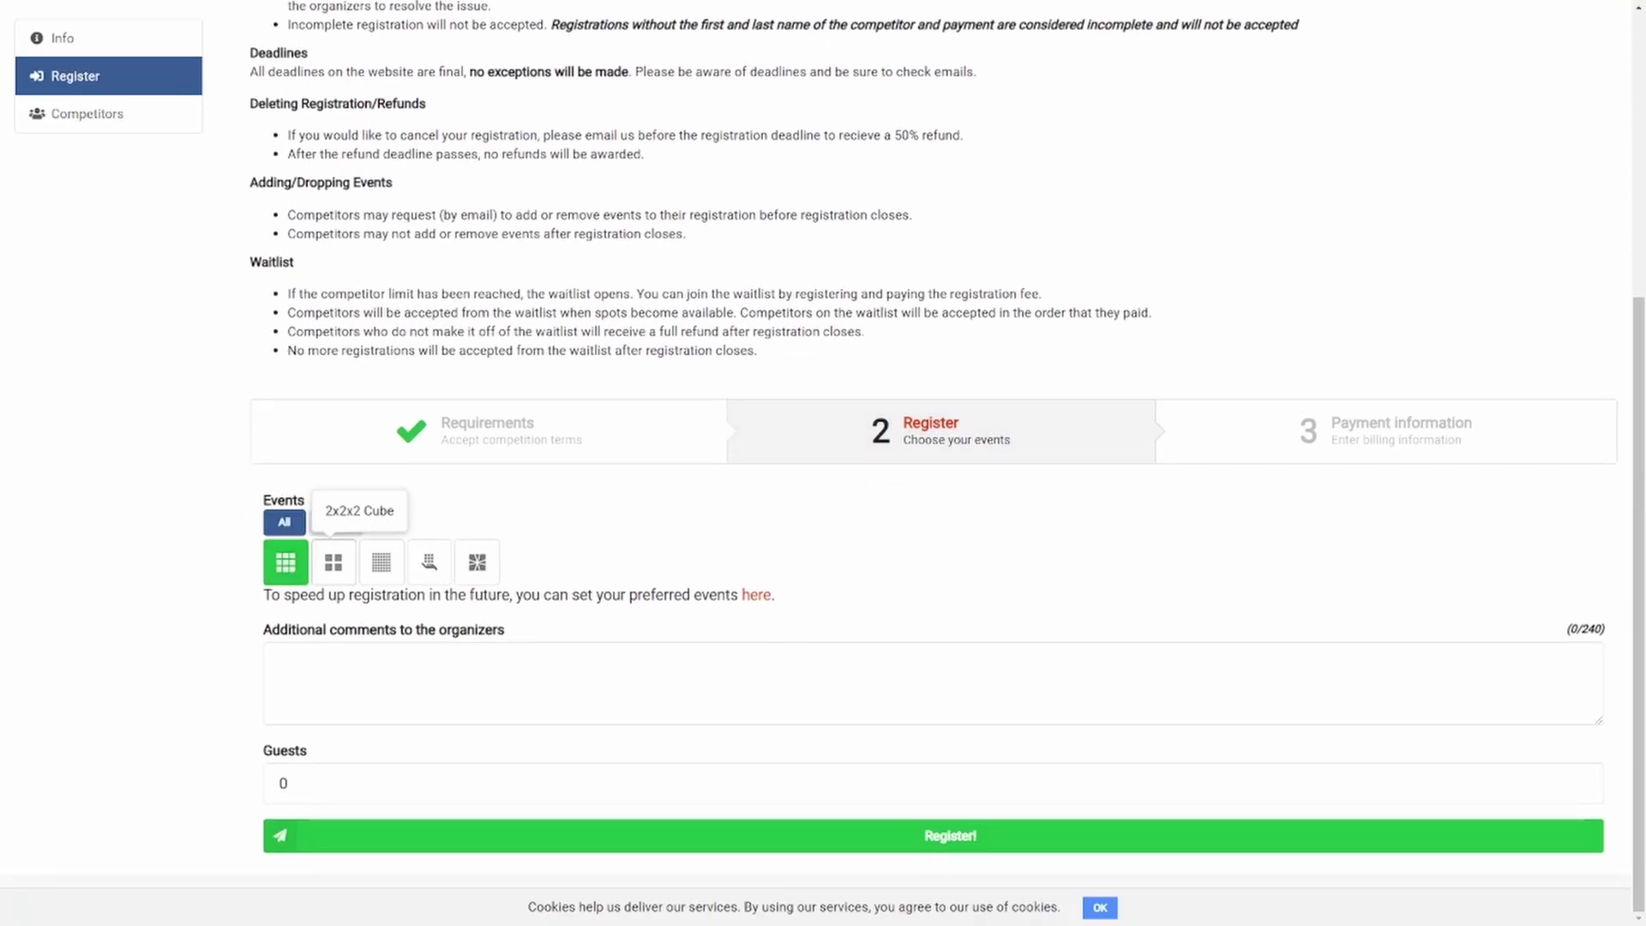
{"action": "left_click", "coordinate": [333, 561]}
{"action": "left_click", "coordinate": [381, 562]}
{"action": "left_click", "coordinate": [430, 562]}
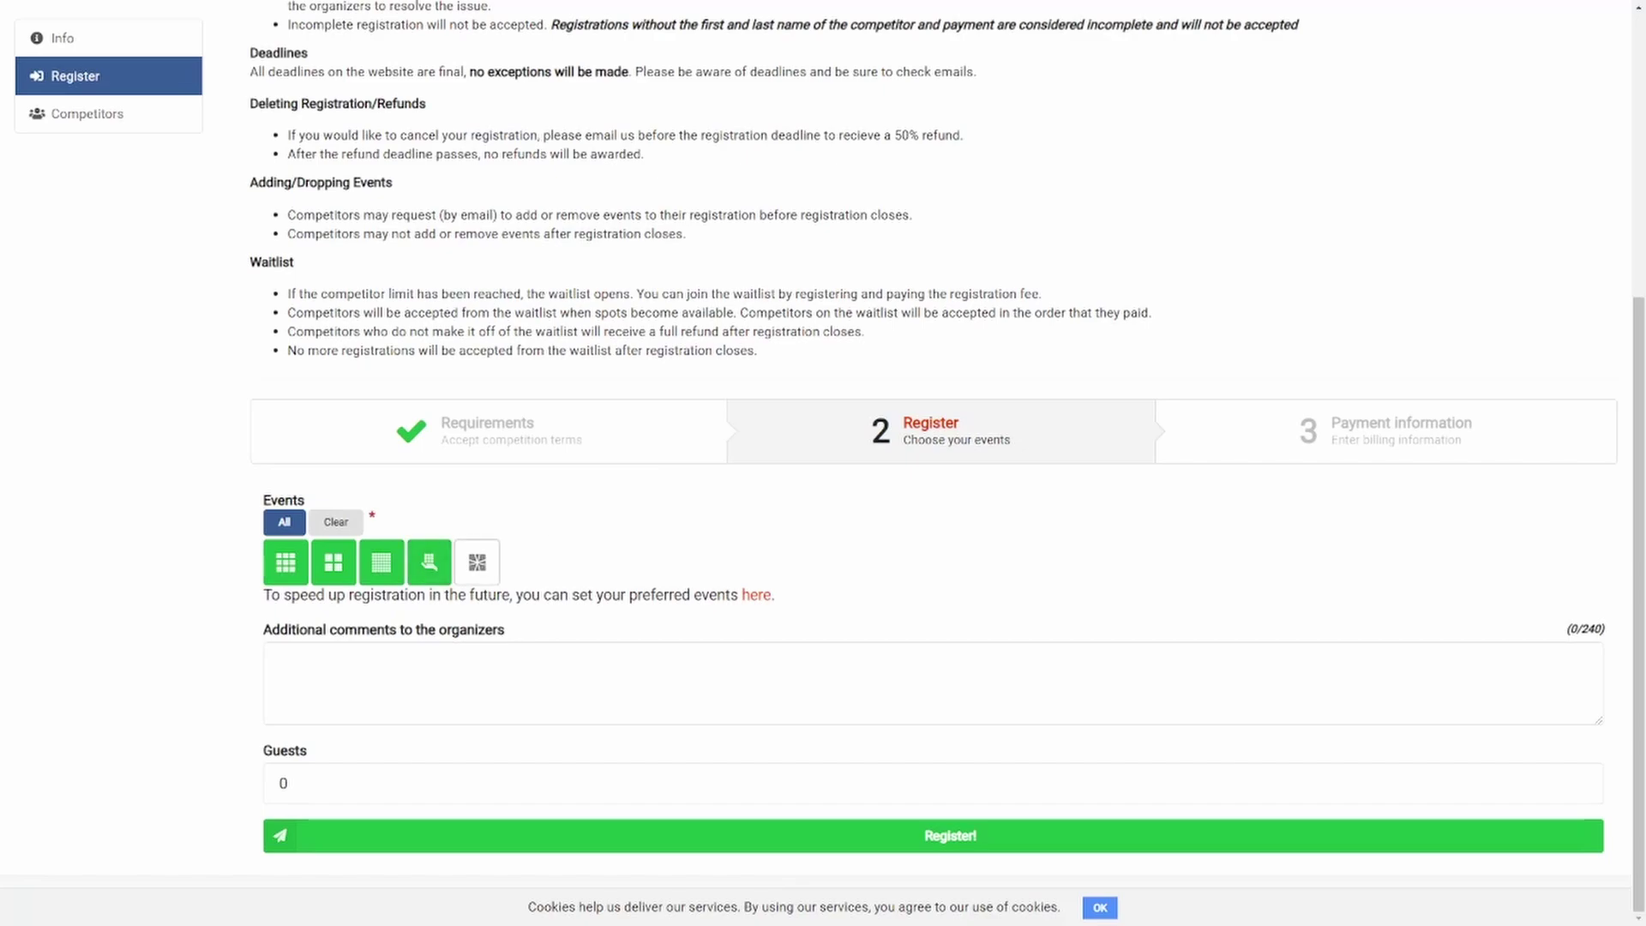
{"action": "left_click", "coordinate": [478, 562]}
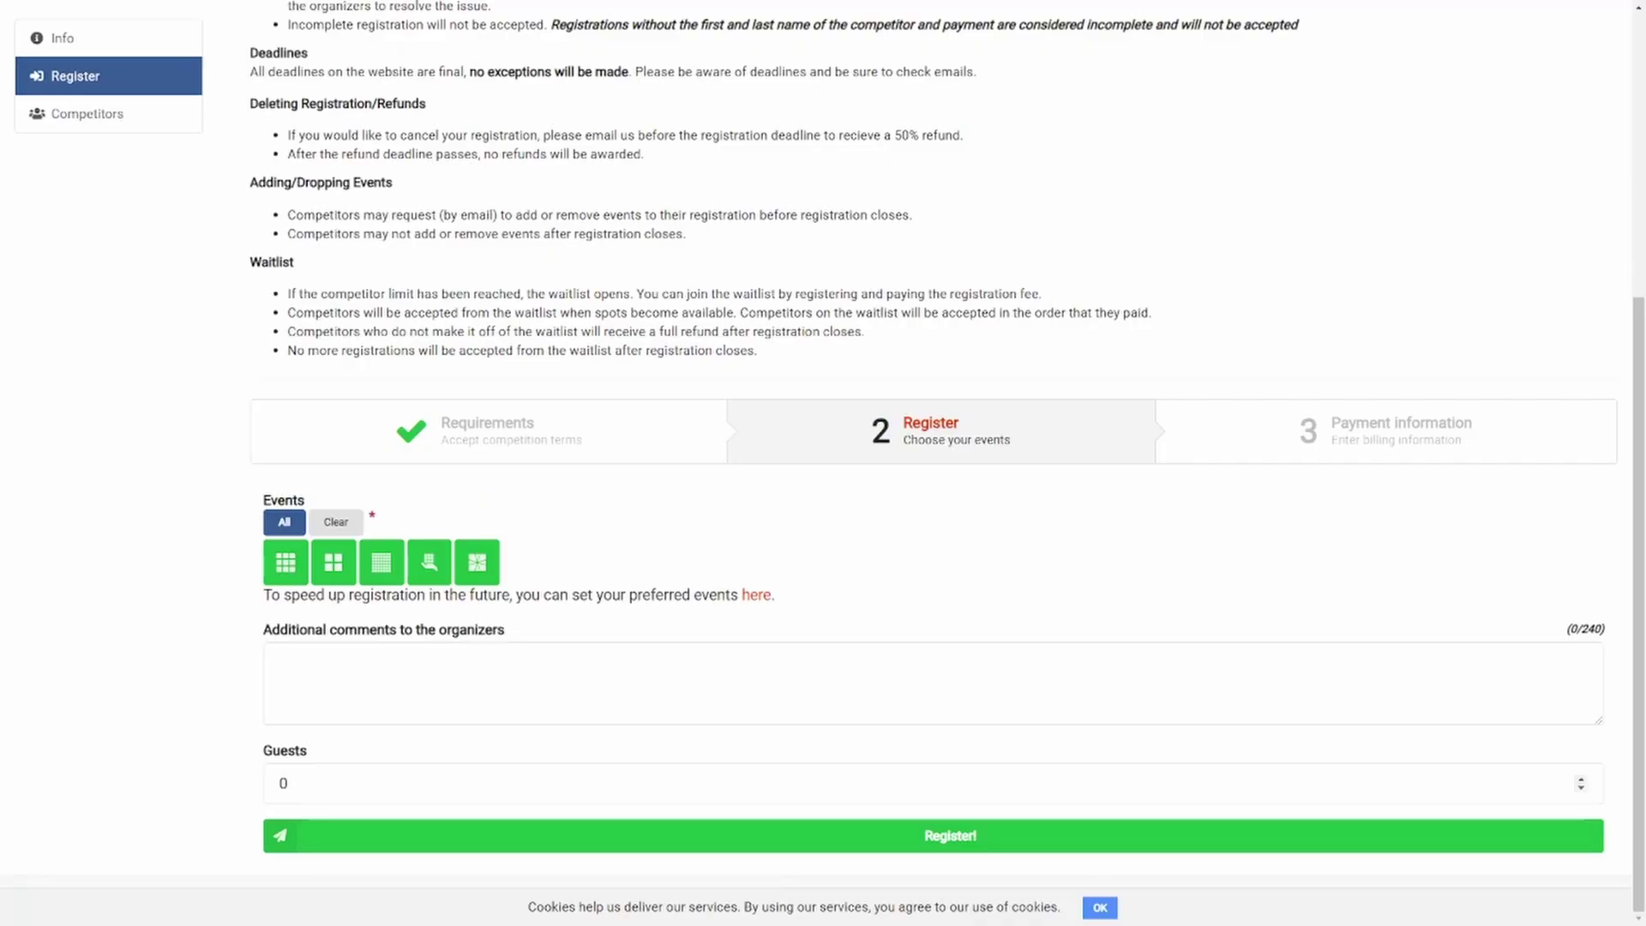
Set the number of guests to 2 and submit the competition registration
{"action": "left_click", "coordinate": [285, 783]}
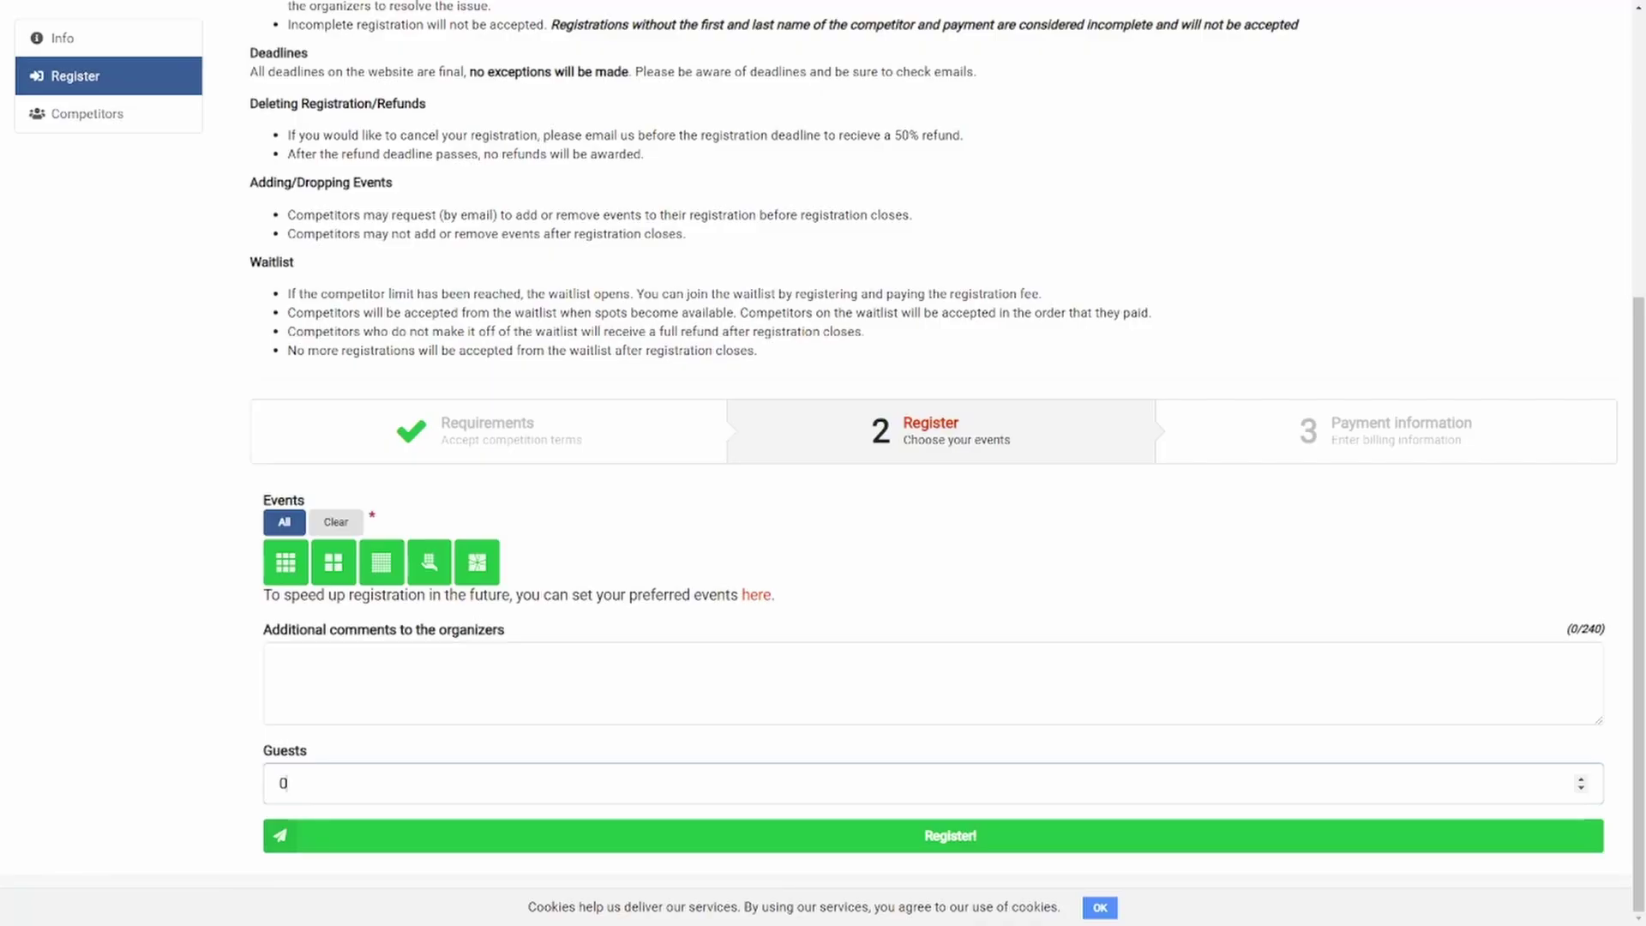
{"action": "key", "text": "BackSpace"}
{"action": "type", "text": "2"}
{"action": "left_click", "coordinate": [857, 744]}
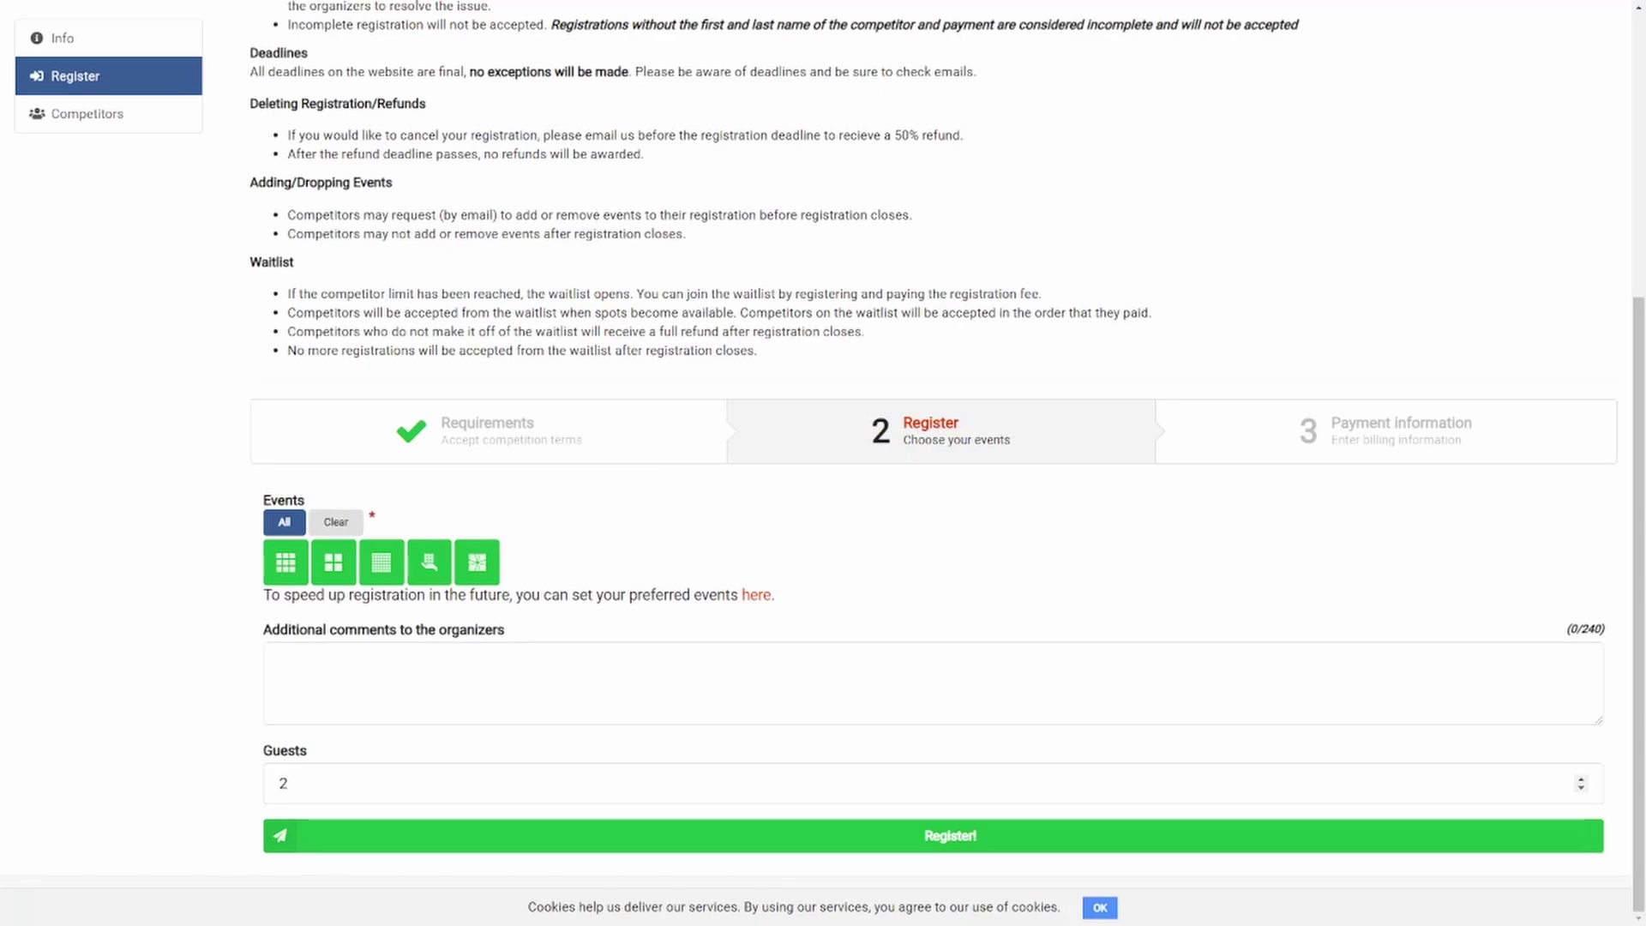
{"action": "left_click", "coordinate": [950, 836]}
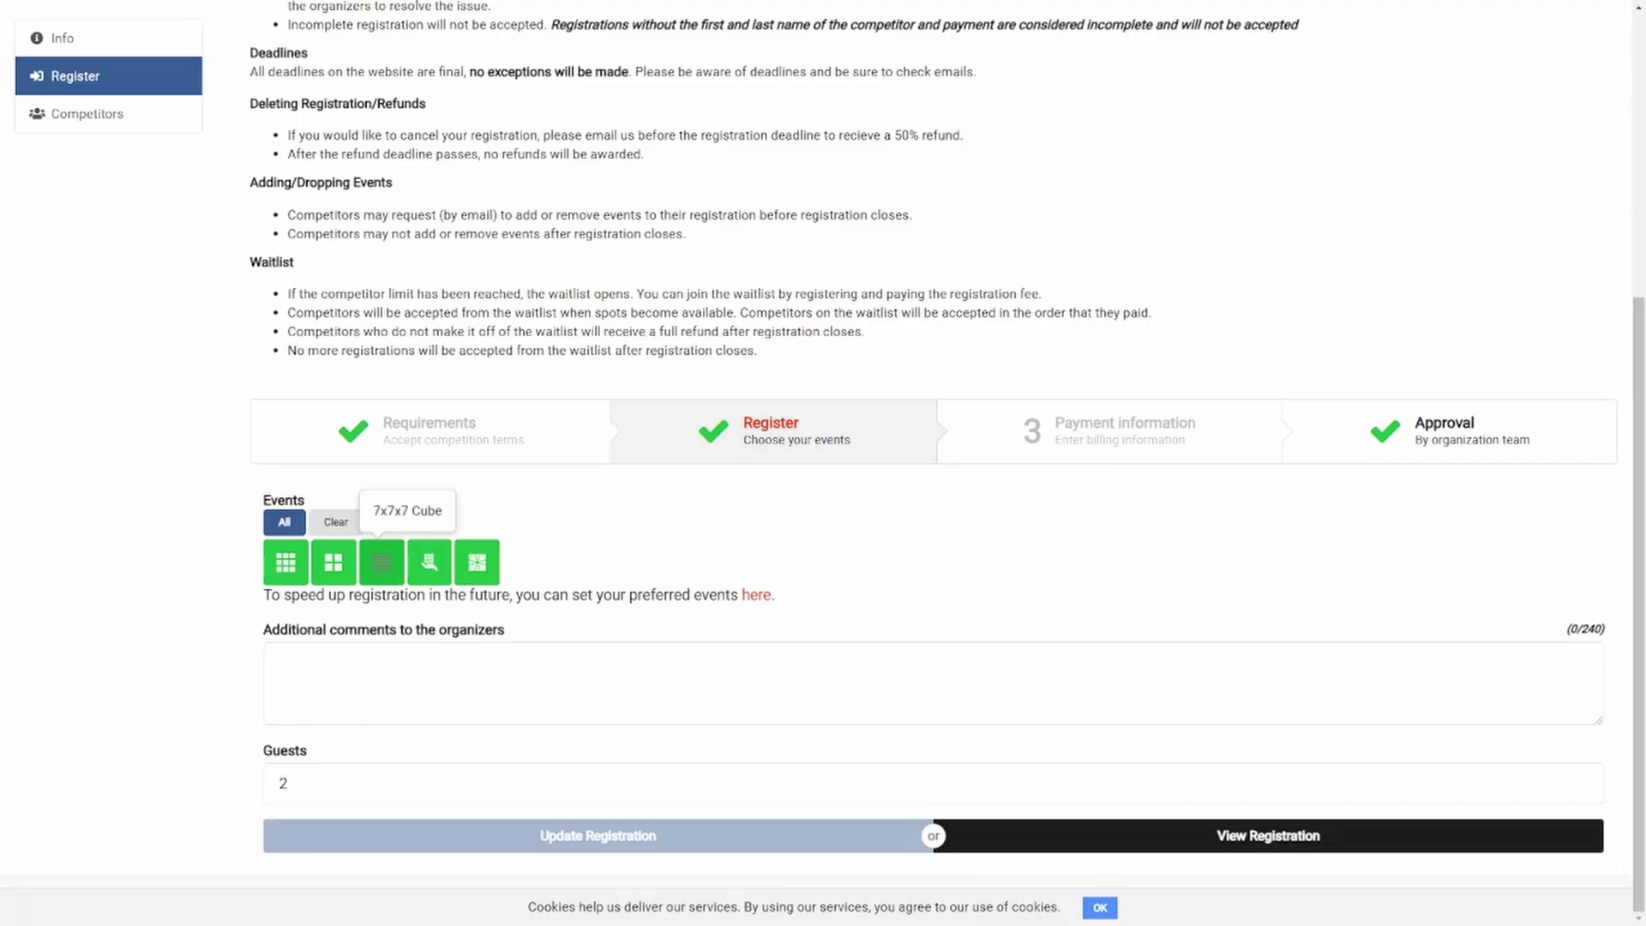
Remove the 7x7x7 Cube event from the registration and confirm the update
{"action": "left_click", "coordinate": [382, 562]}
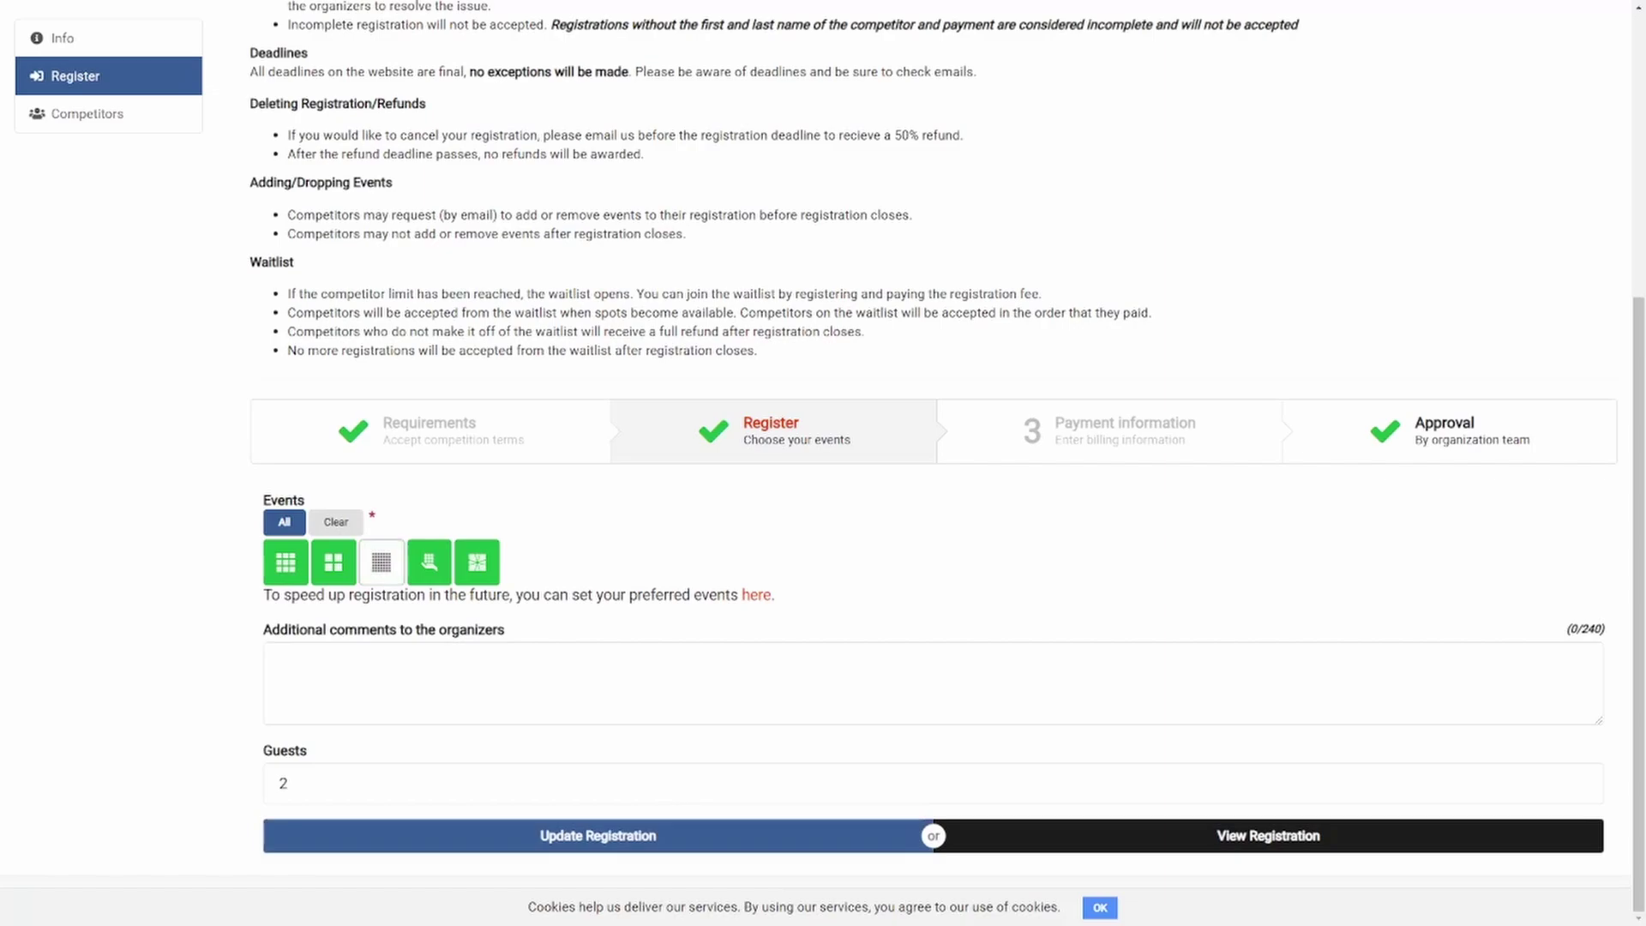
{"action": "left_click", "coordinate": [598, 836]}
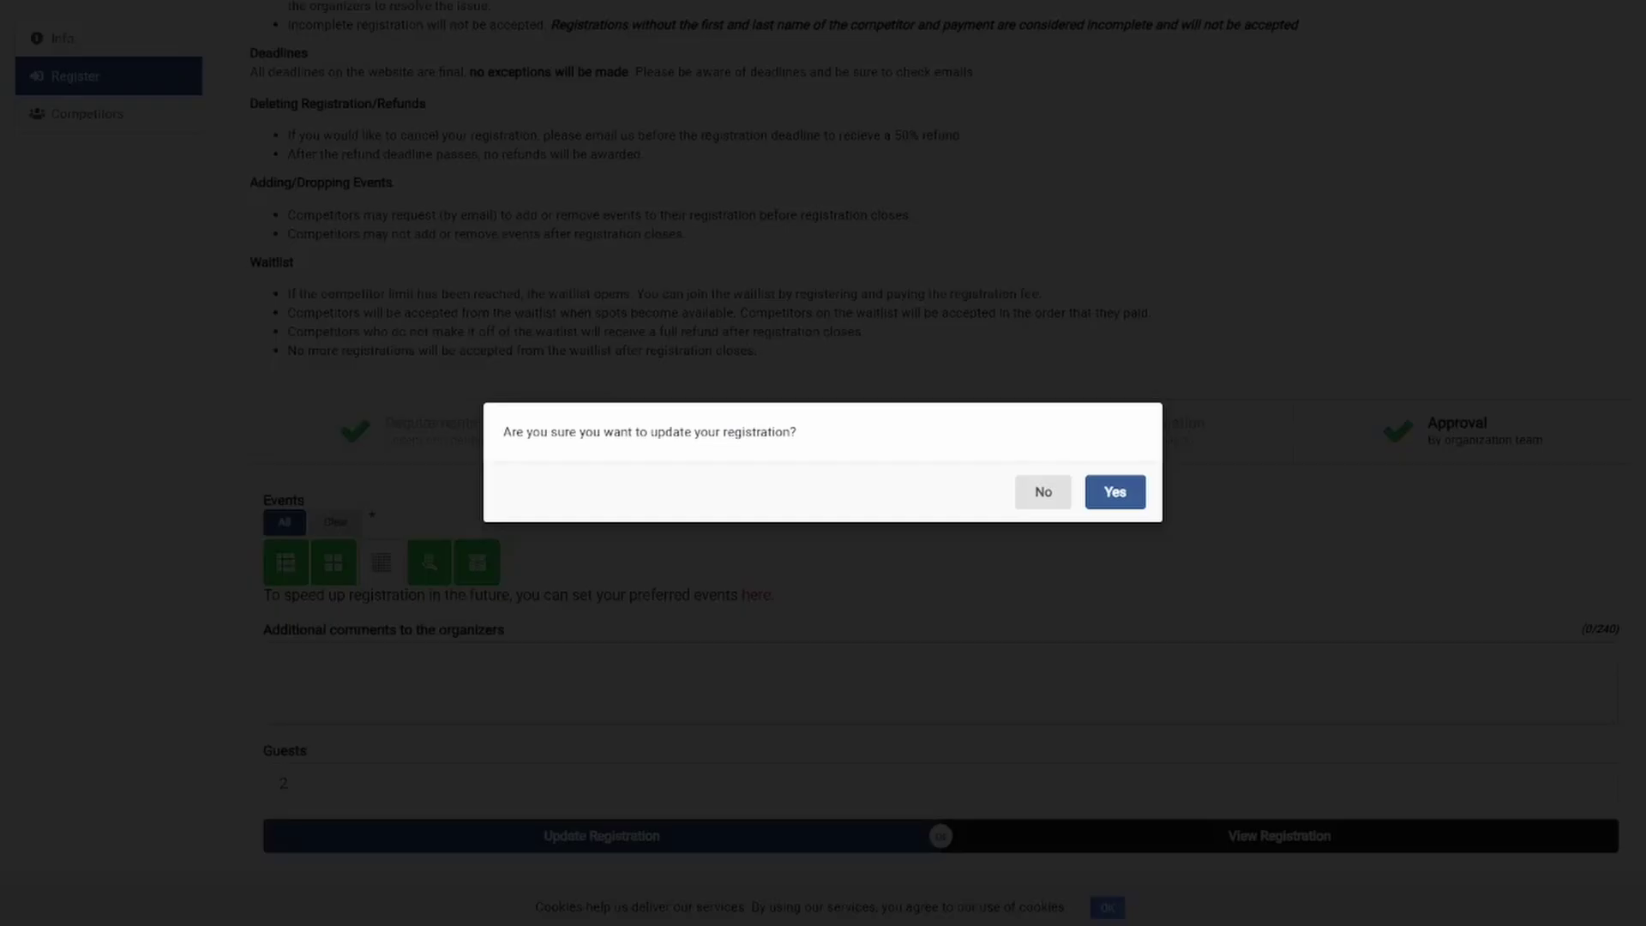
{"action": "left_click", "coordinate": [1114, 492]}
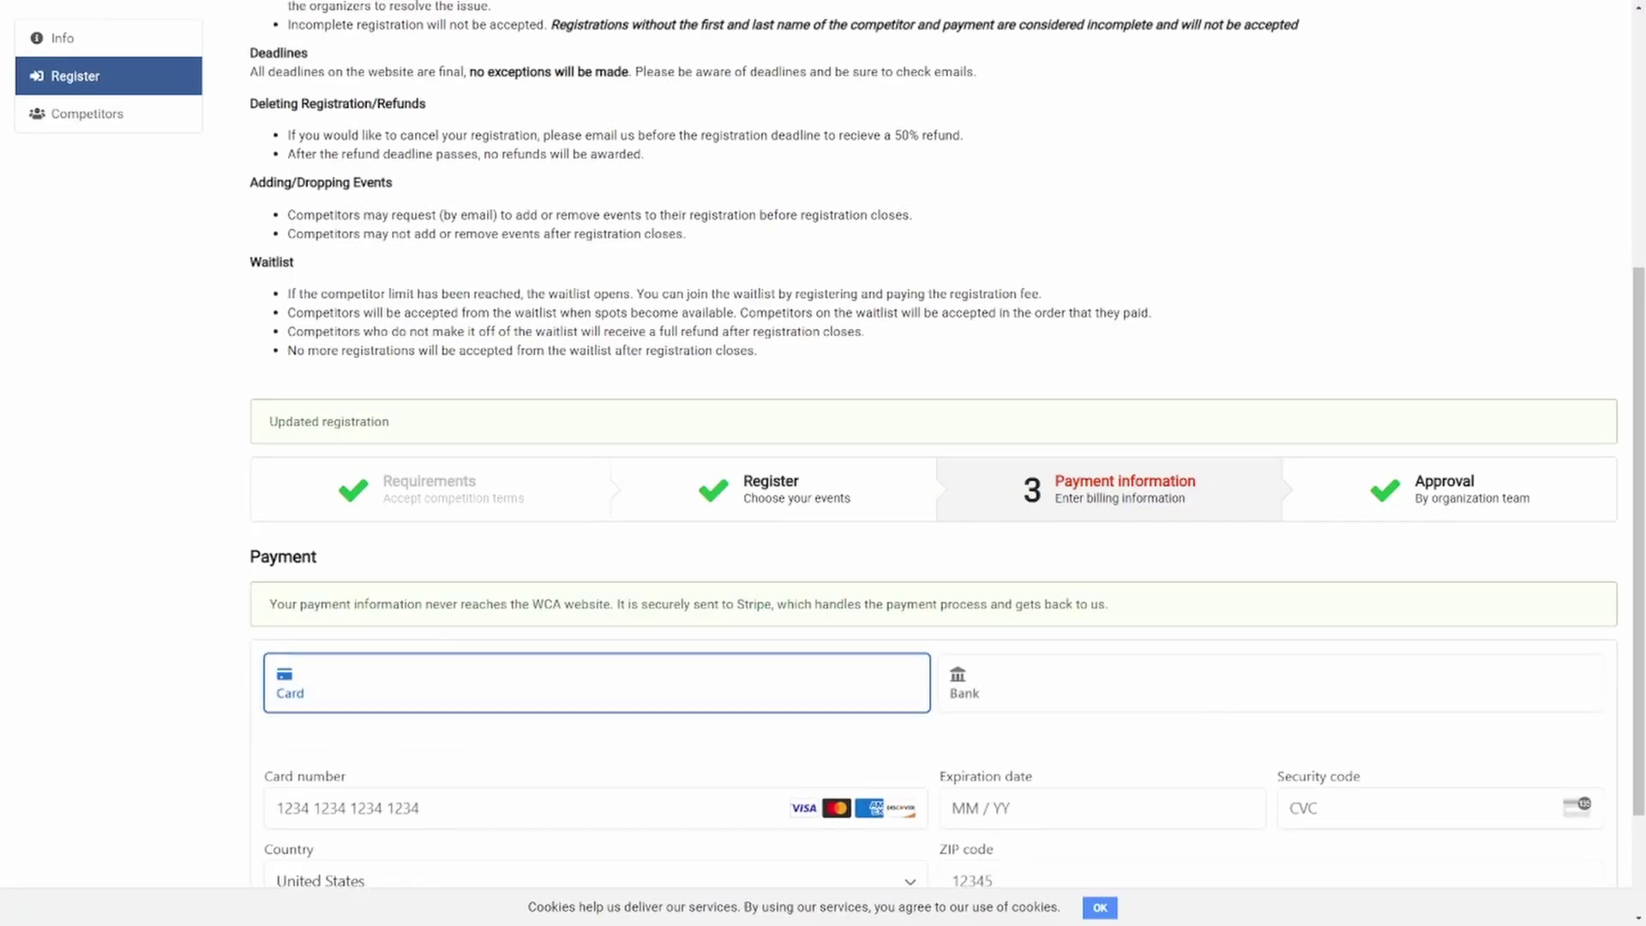
Review the registered events and look up the new registrant in the competition's competitor list
{"action": "left_click", "coordinate": [773, 490]}
{"action": "scroll", "coordinate": [774, 490], "scroll_direction": "down", "scroll_amount": 1}
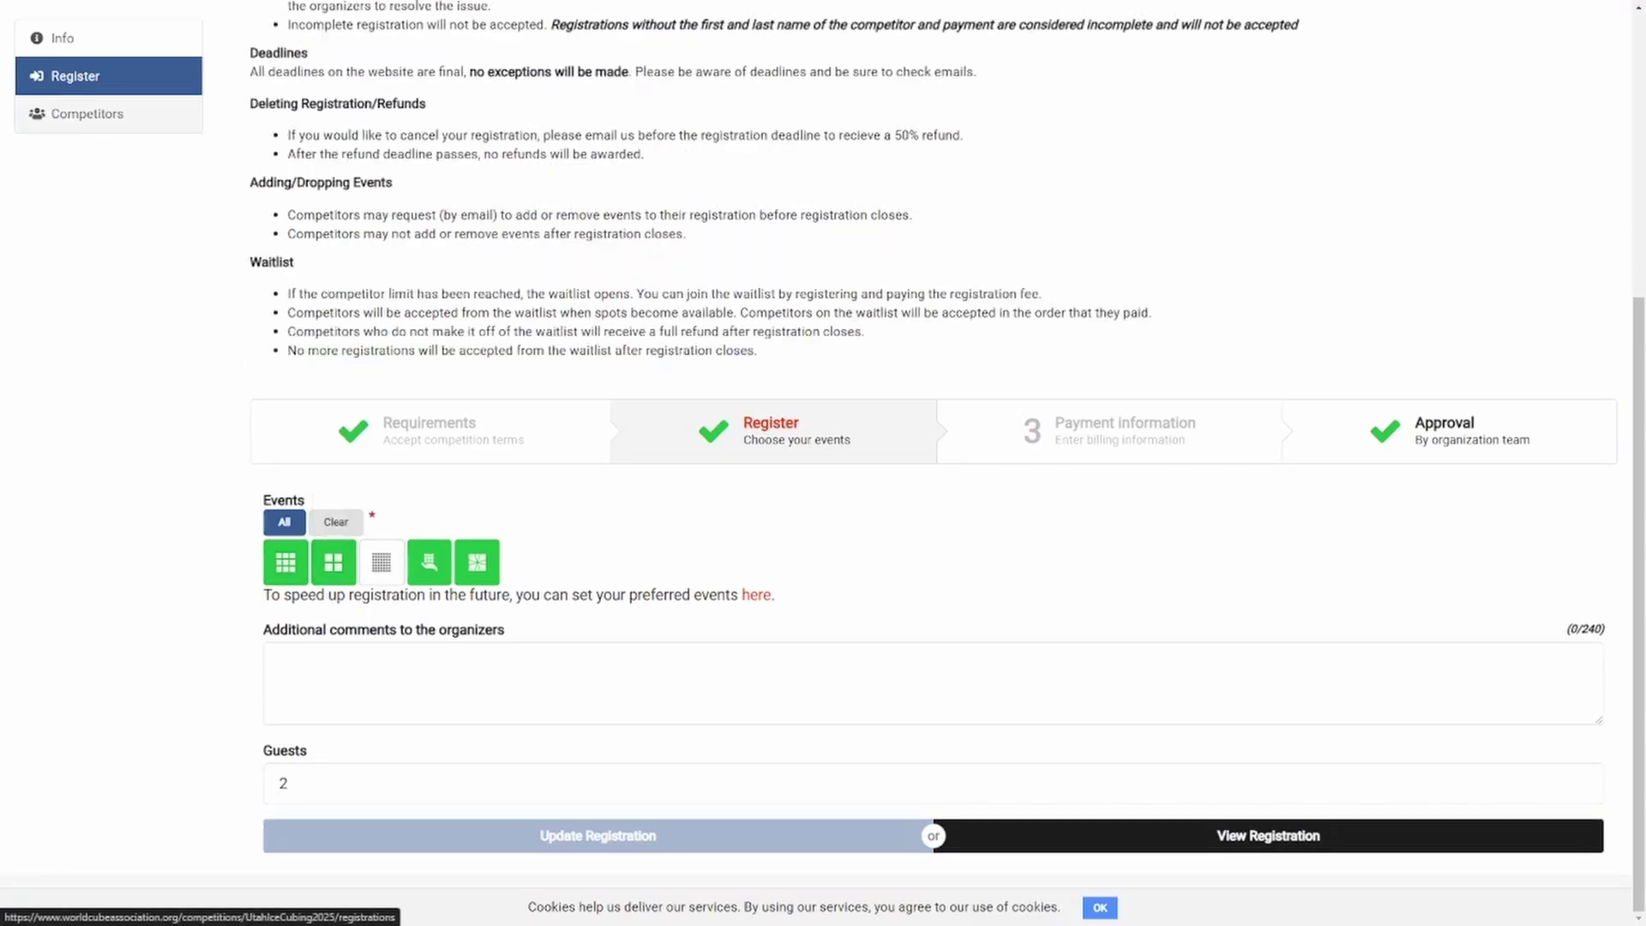
{"action": "left_click", "coordinate": [87, 113]}
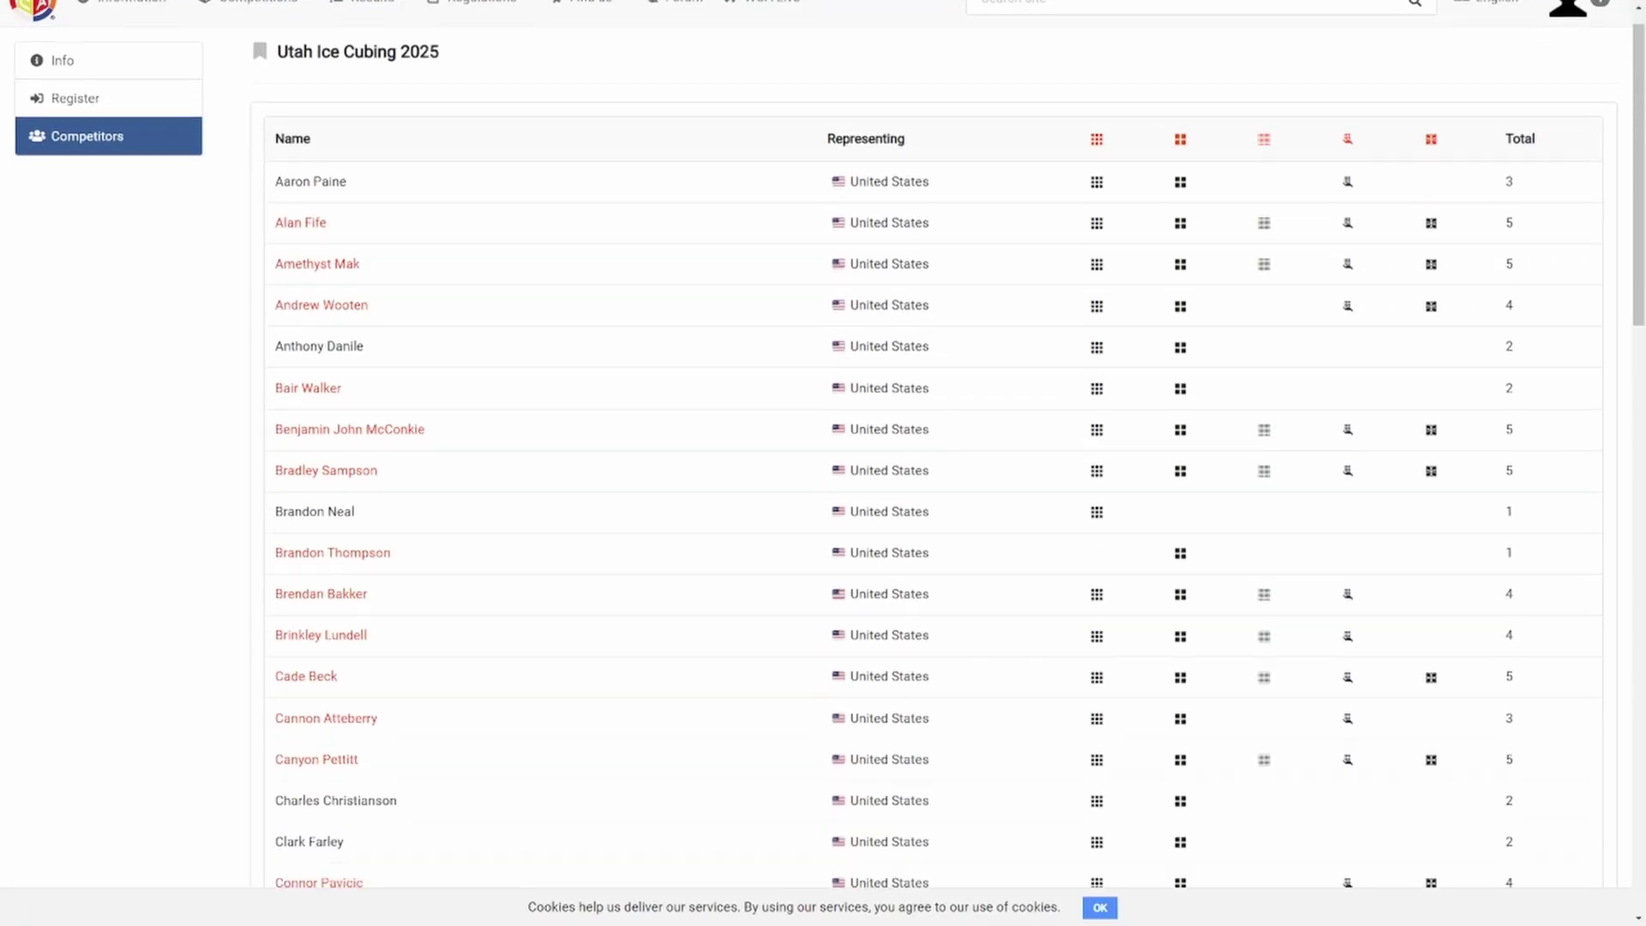
{"action": "scroll", "coordinate": [857, 446], "scroll_direction": "down", "scroll_amount": 13}
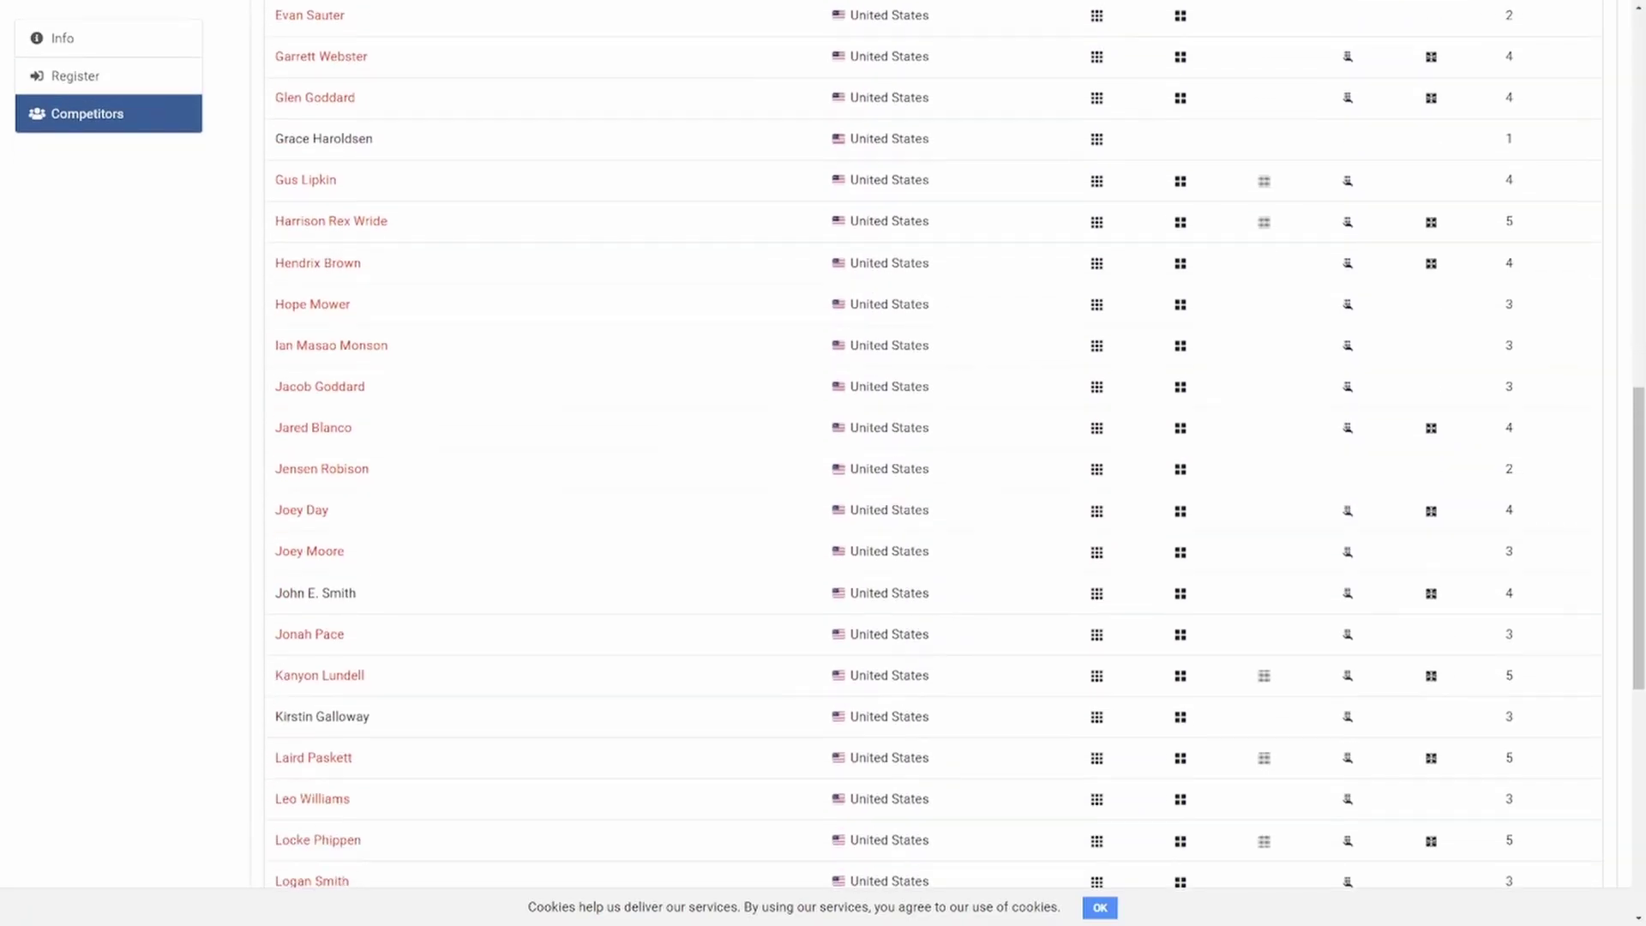
{"action": "scroll", "coordinate": [858, 446], "scroll_direction": "down", "scroll_amount": 1}
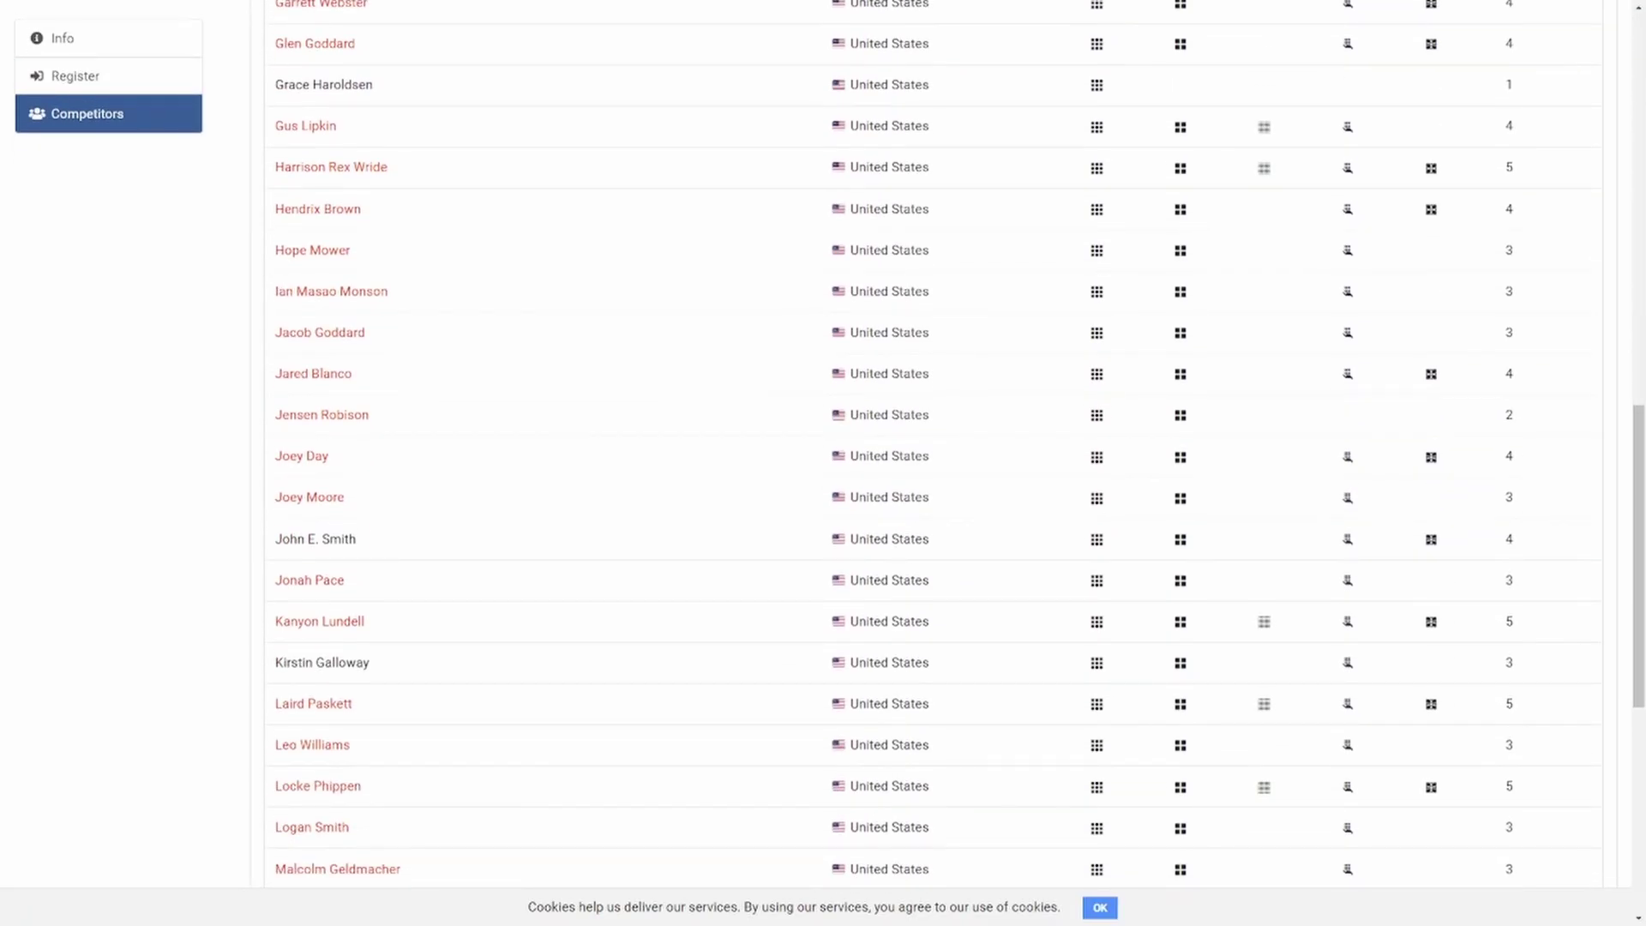